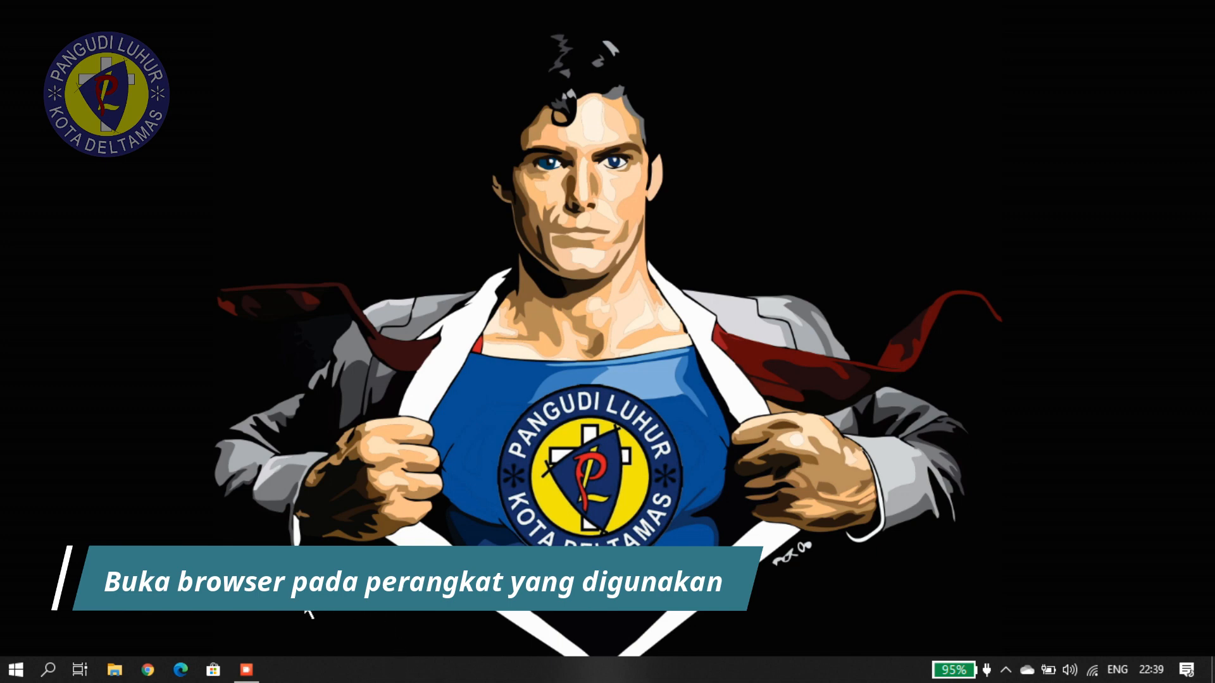
Launch Microsoft Edge from the Windows taskbar.
left_click(182, 672)
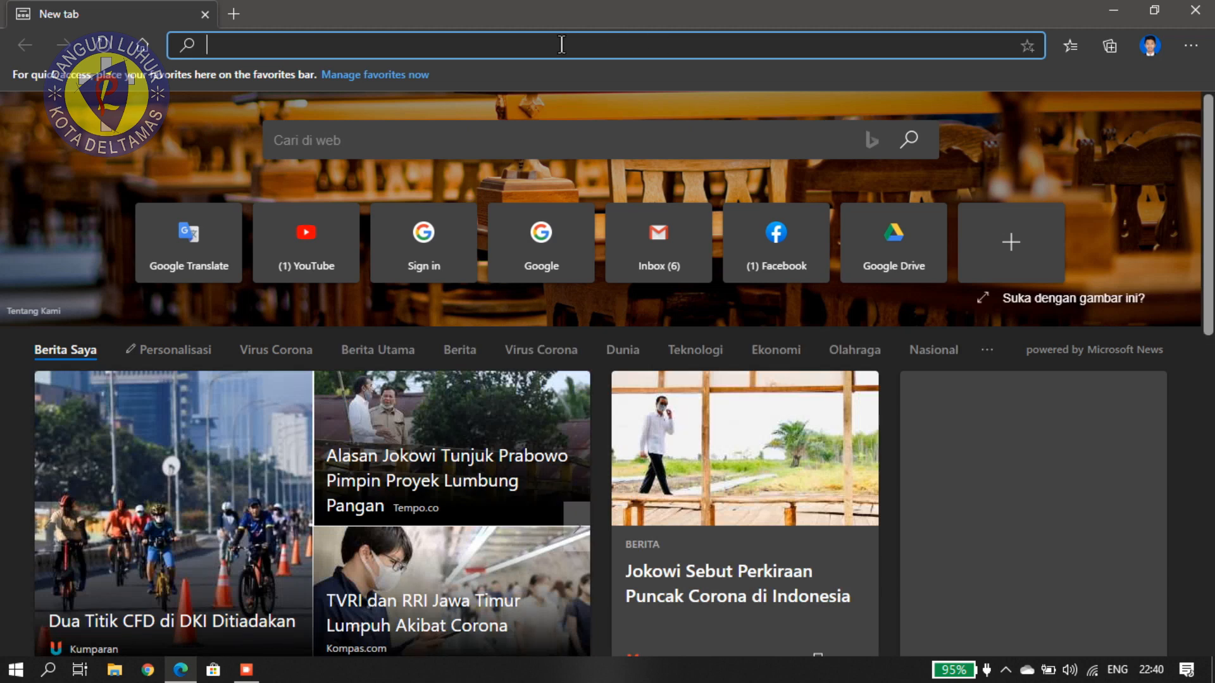
Enter classroom.google.com in Edge's address bar and load the site.
type("classroom.google.com")
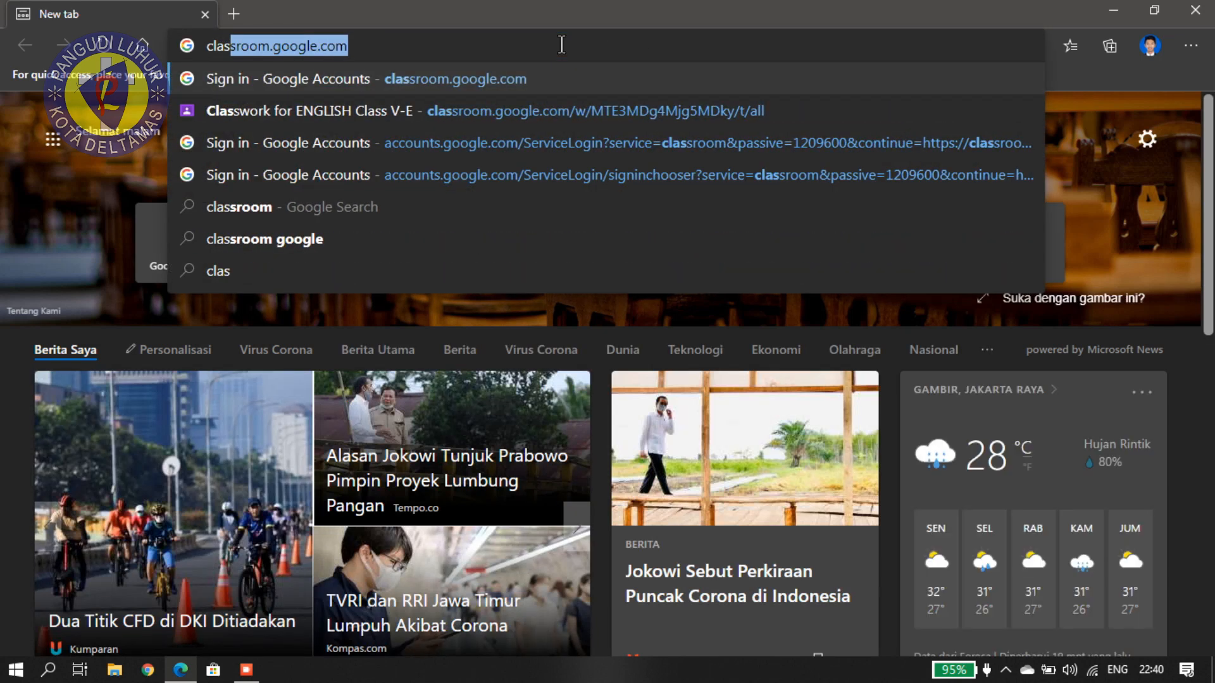
key("End")
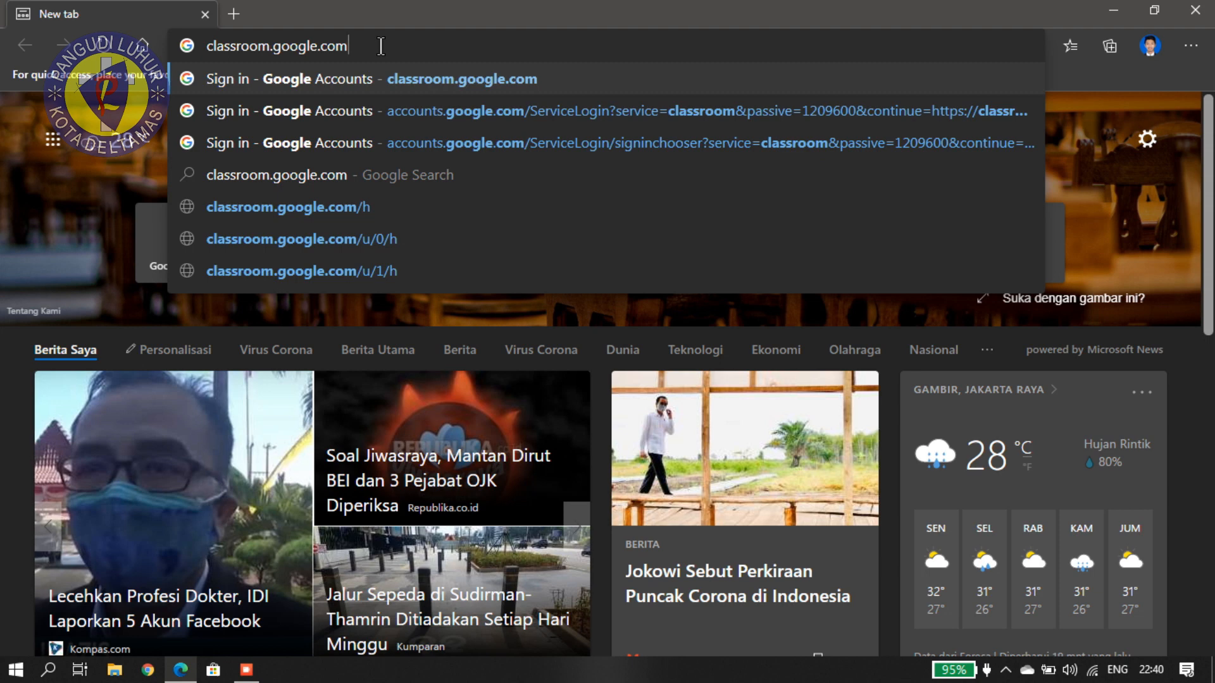
key("Return")
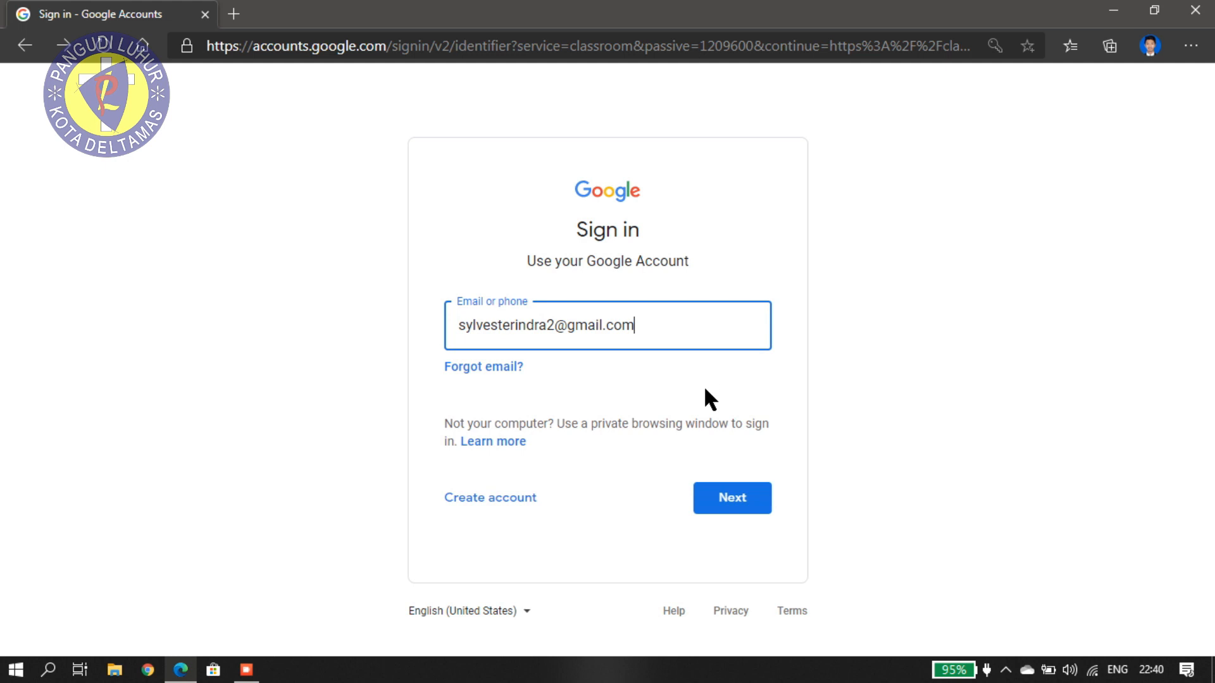
Sign in to the student's Google account with its e-mail and password.
left_click(733, 506)
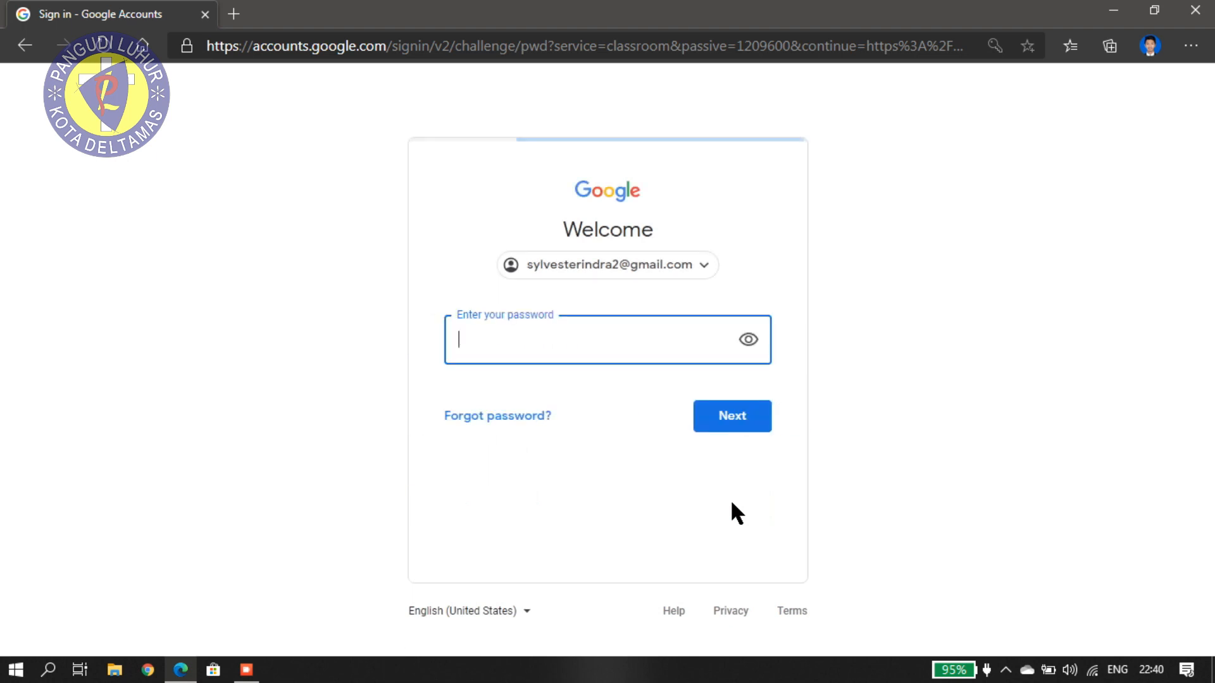
left_click(610, 336)
type("•••••••••••")
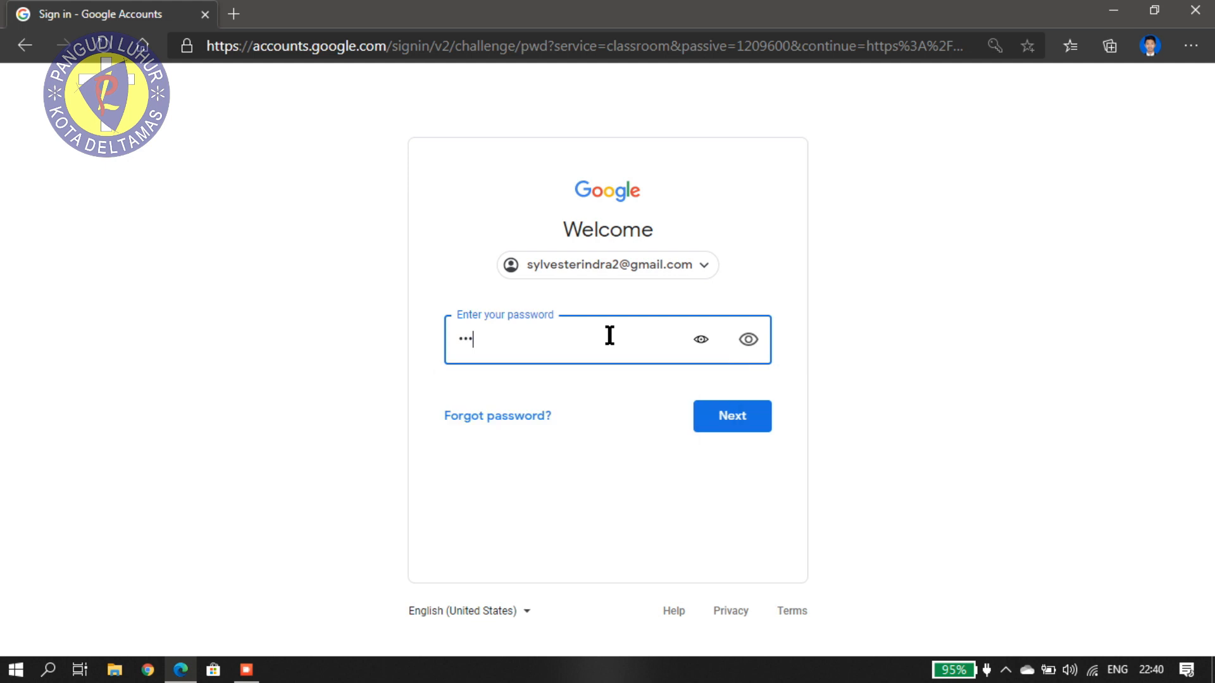
type("•••")
left_click(724, 413)
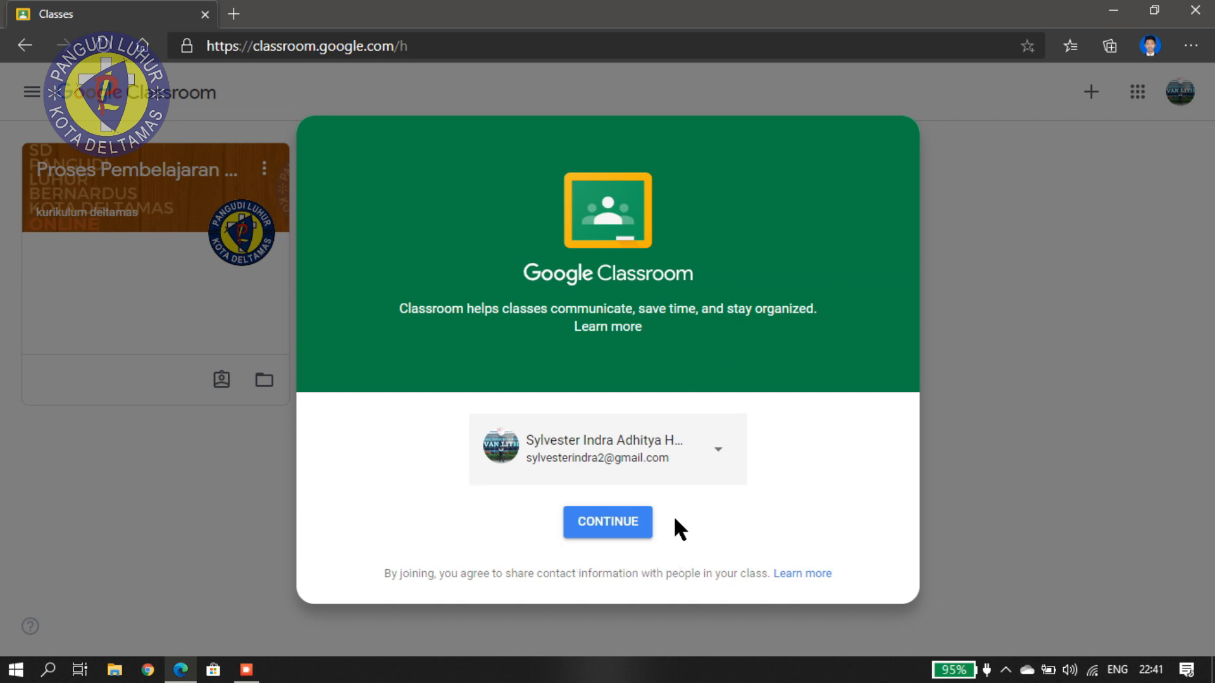
Confirm the account on the Classroom welcome dialog to reach the Classes home page.
left_click(611, 525)
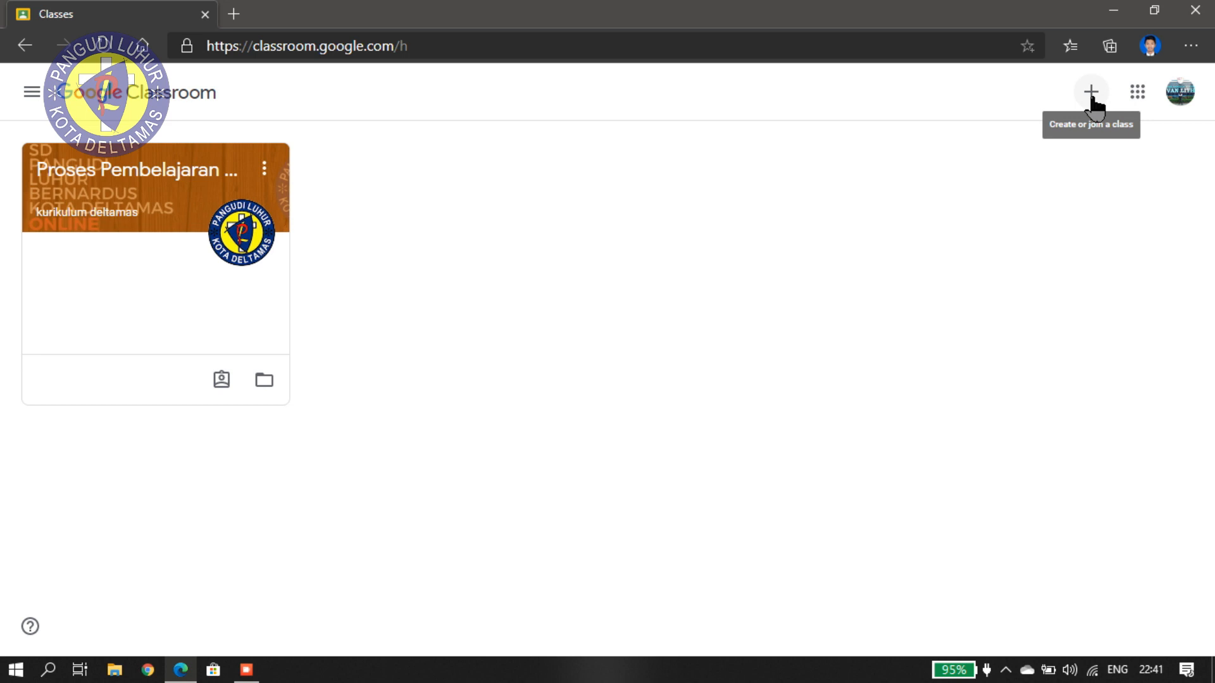
Join ENGLISH Class V-E by pasting in the teacher's class code.
left_click(1091, 93)
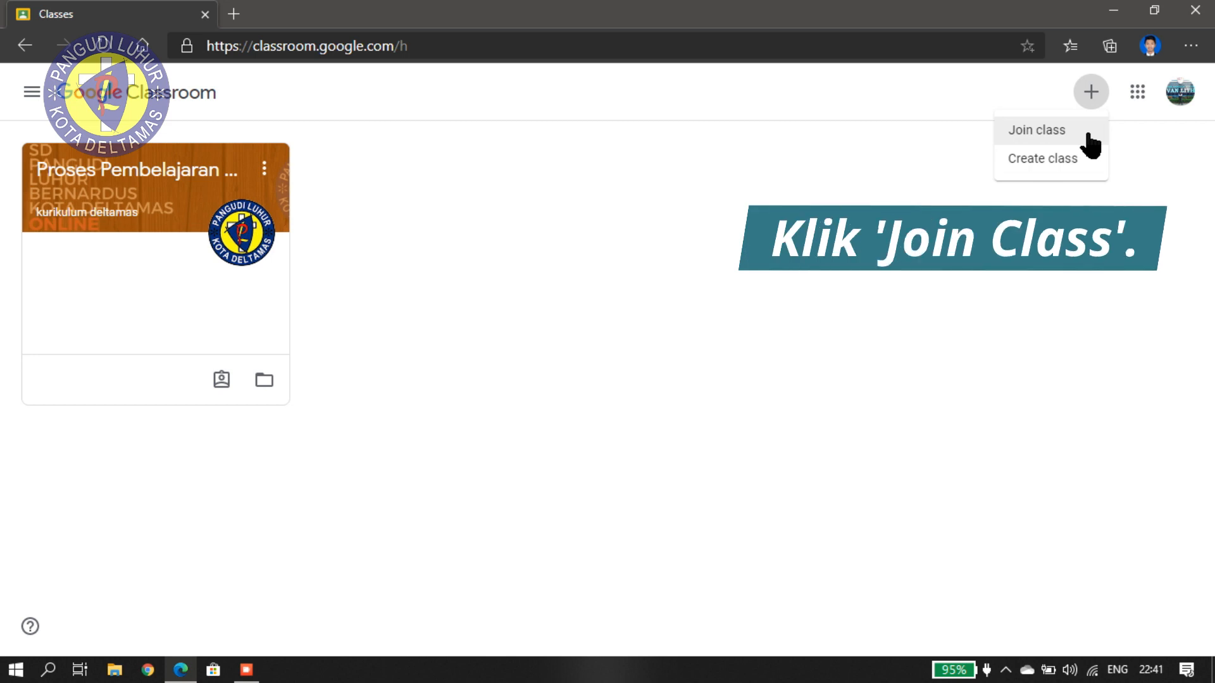
left_click(1088, 135)
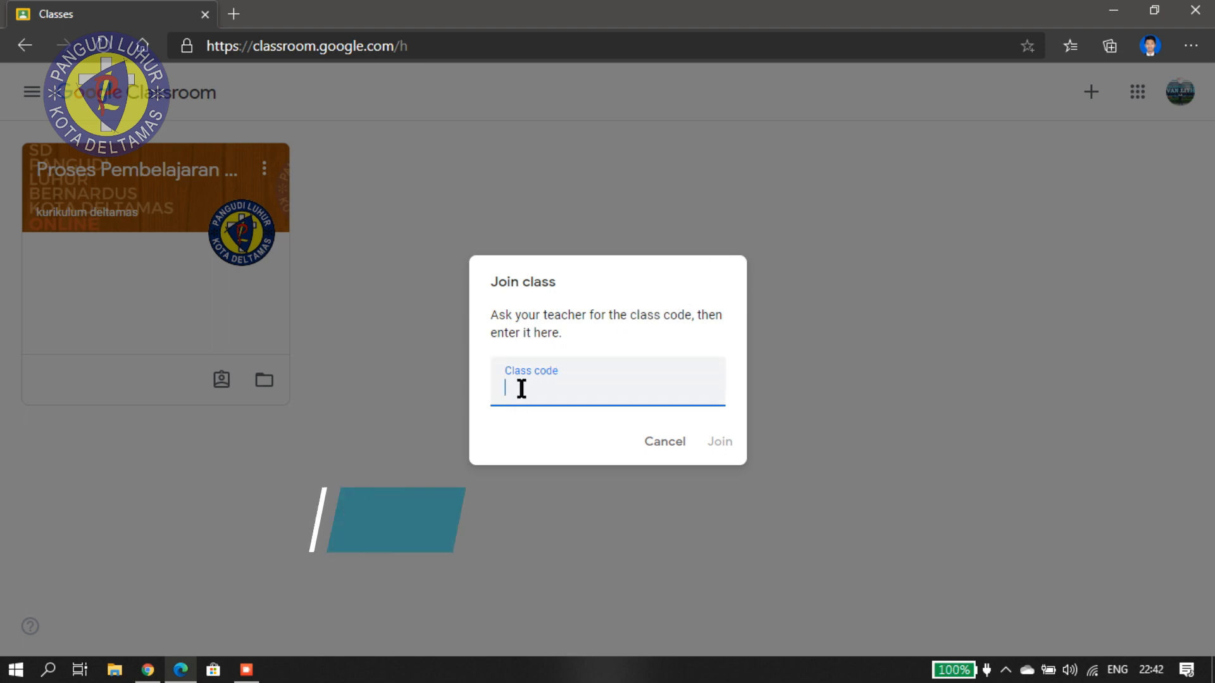
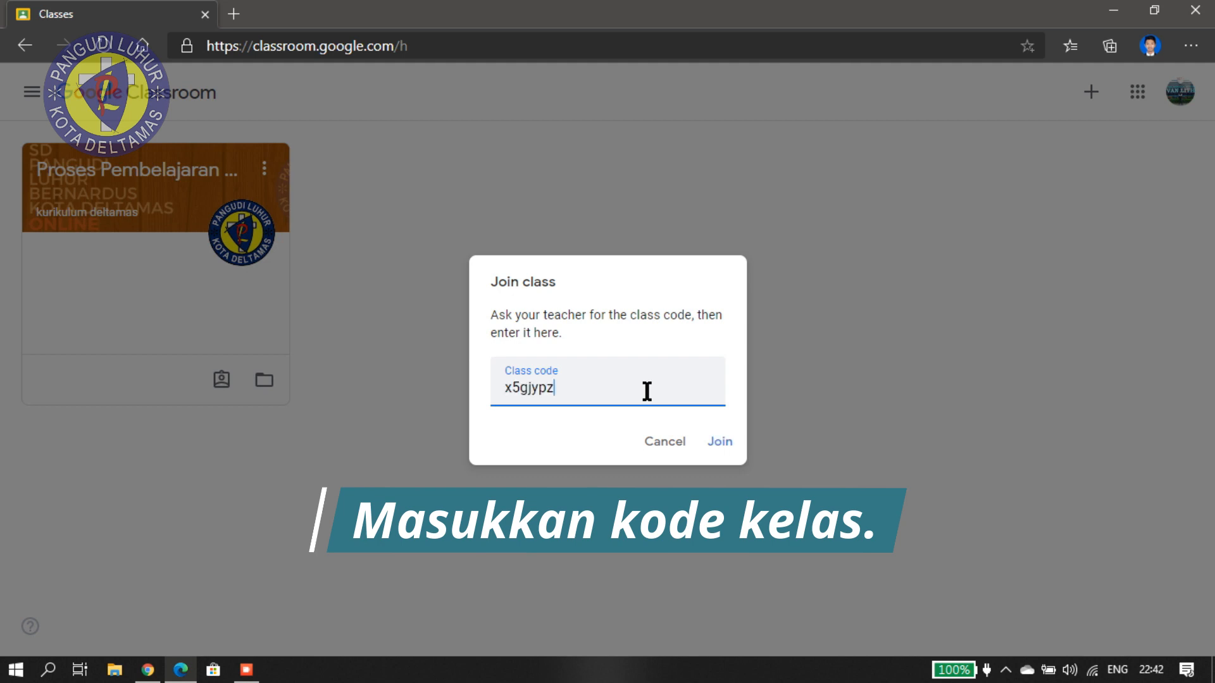
left_click(721, 442)
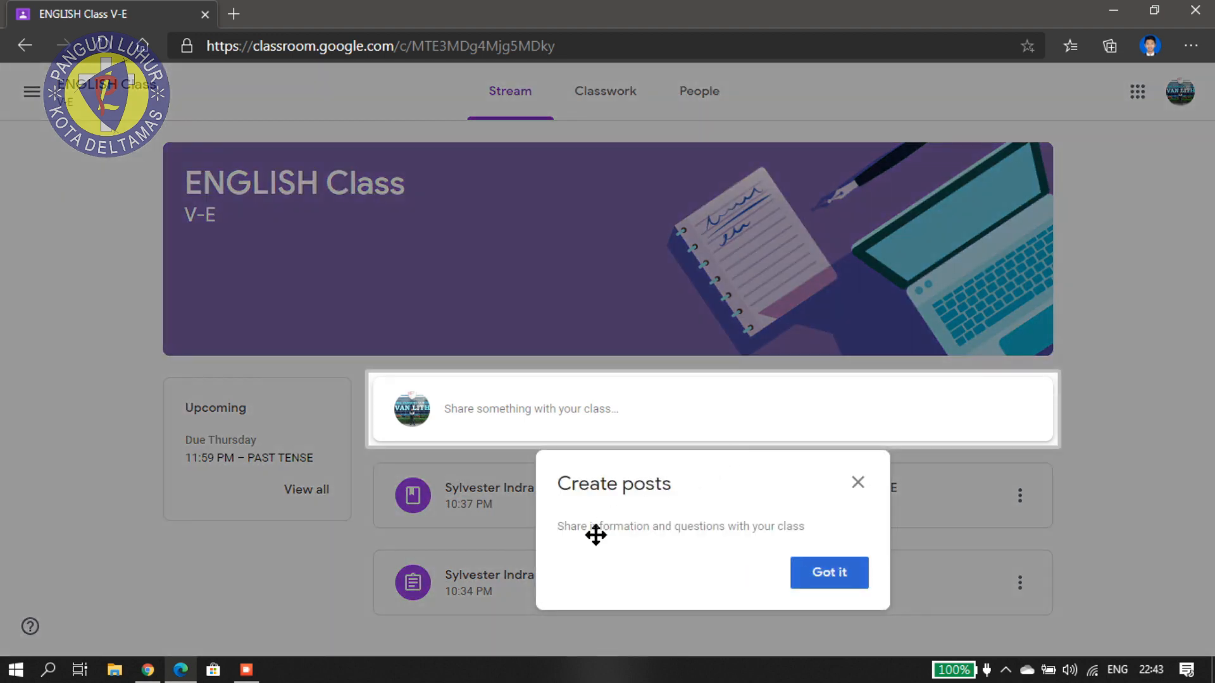
Dismiss the tips, view ENGLISH Class V-E classwork, and open its Google Calendar.
left_click(819, 578)
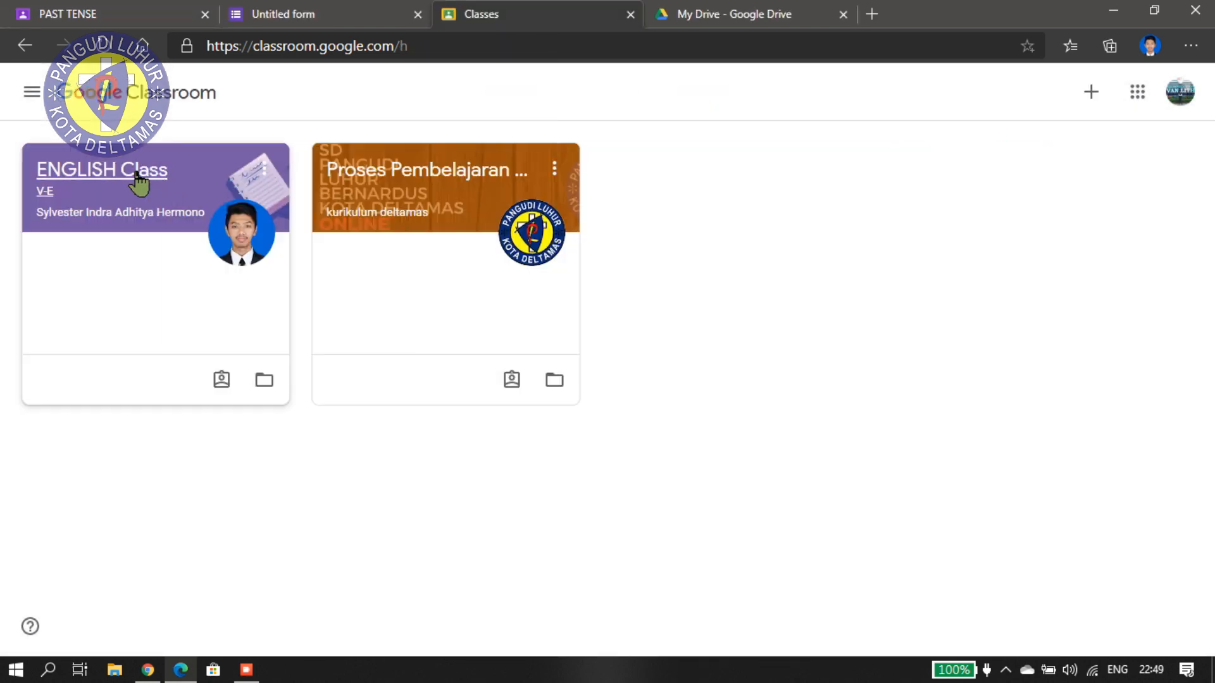
left_click(137, 184)
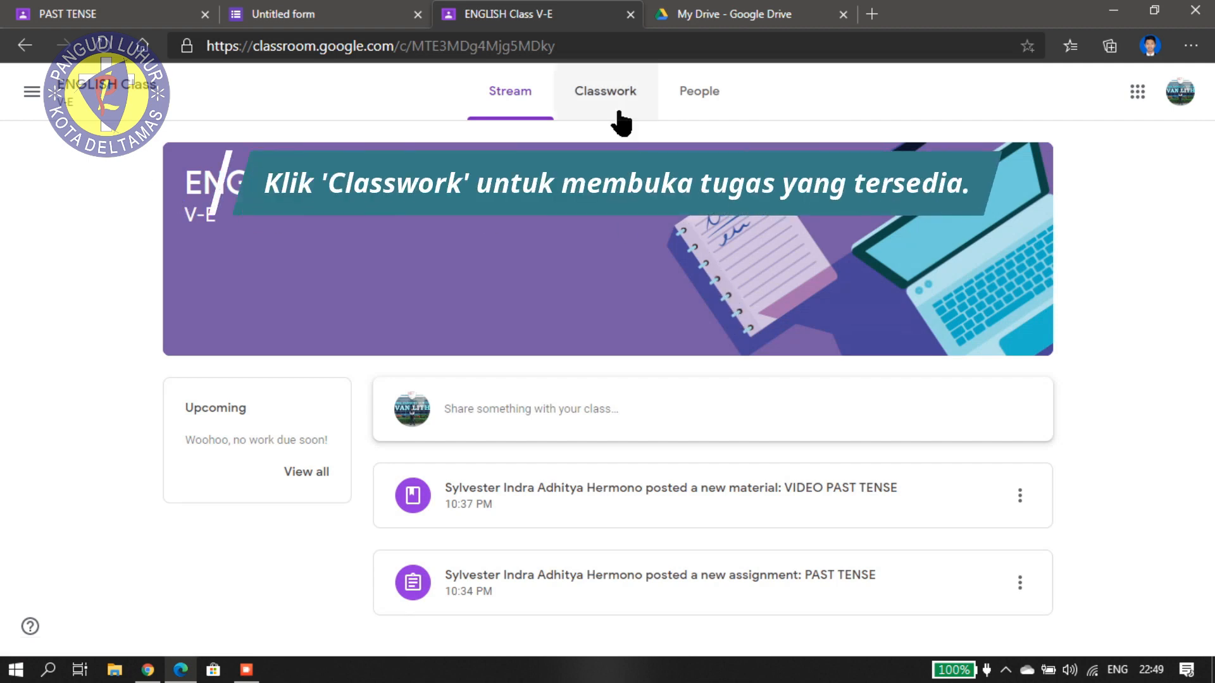
left_click(607, 93)
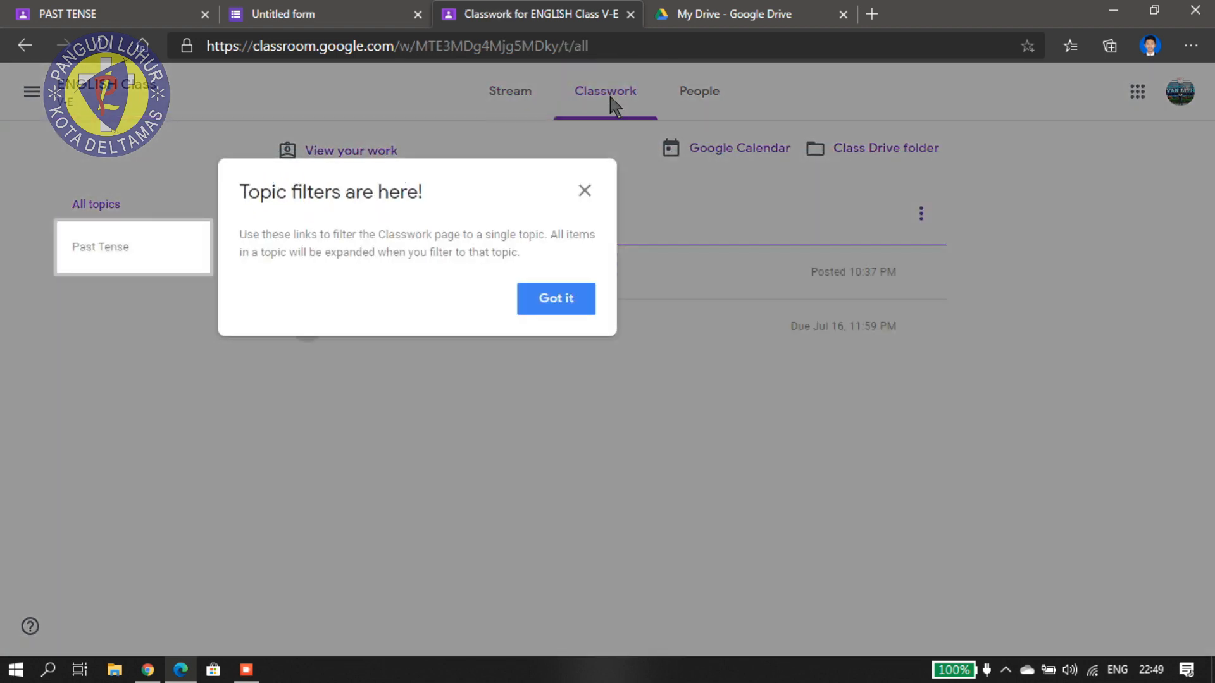
left_click(585, 191)
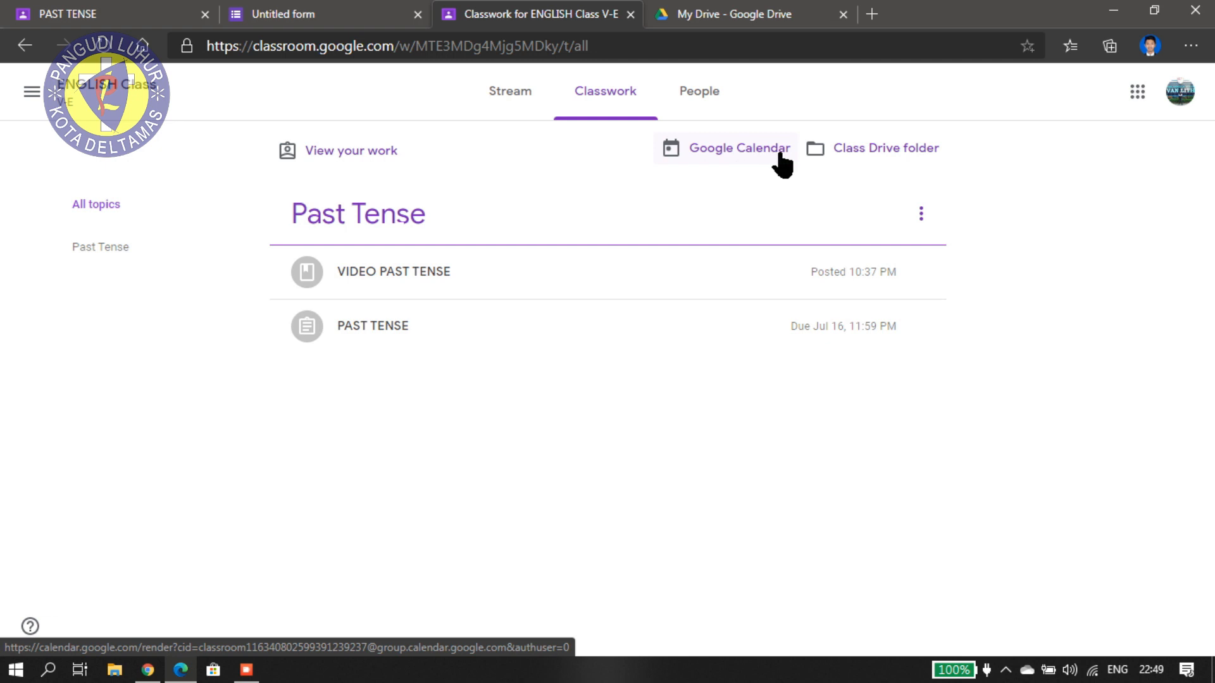
left_click(689, 155)
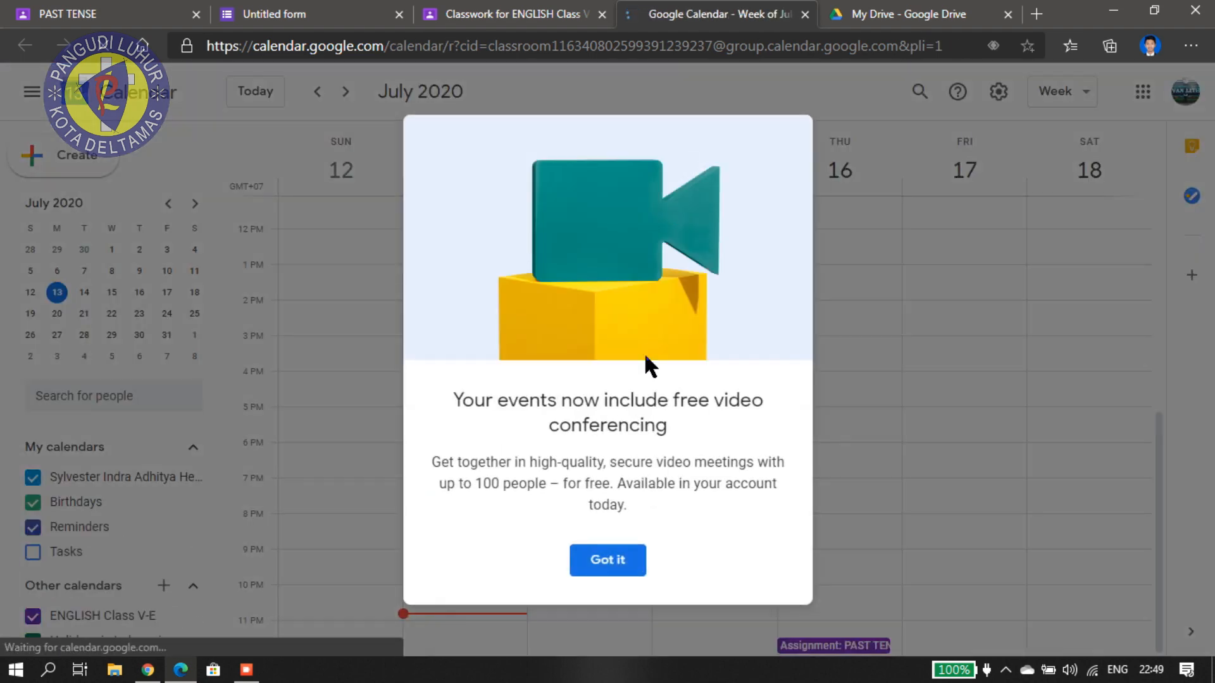
Open Thursday's PAST TENSE assignment from the calendar in Google Classroom.
left_click(608, 564)
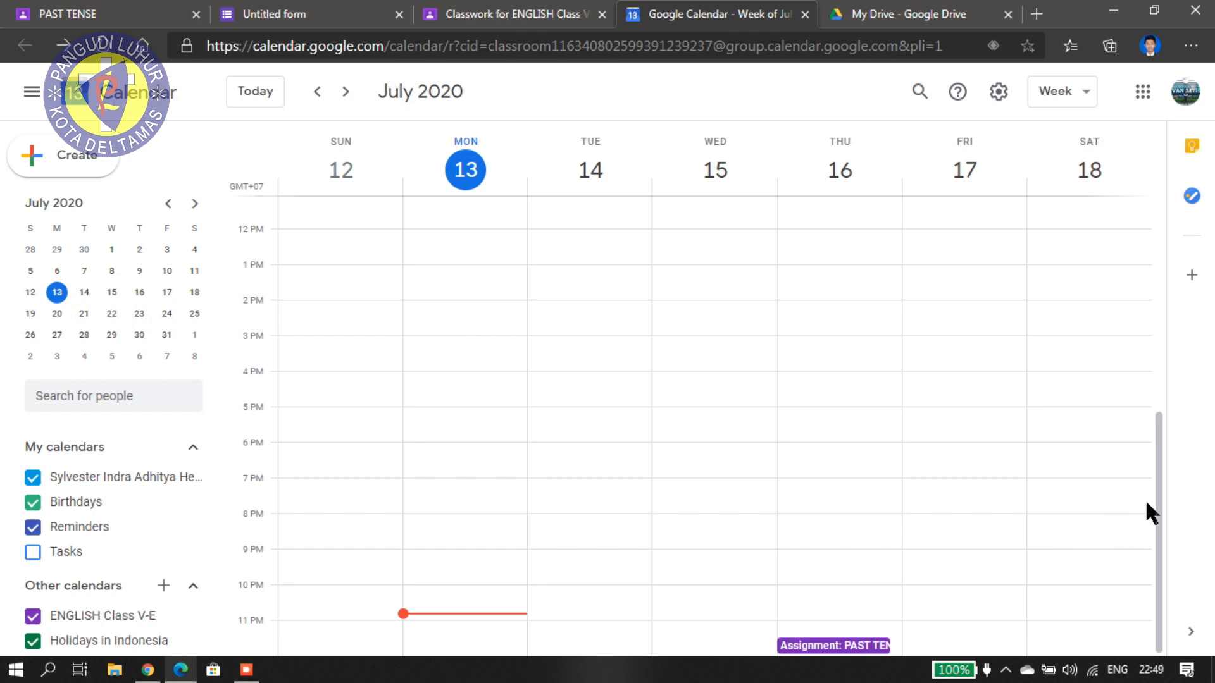
left_click(843, 646)
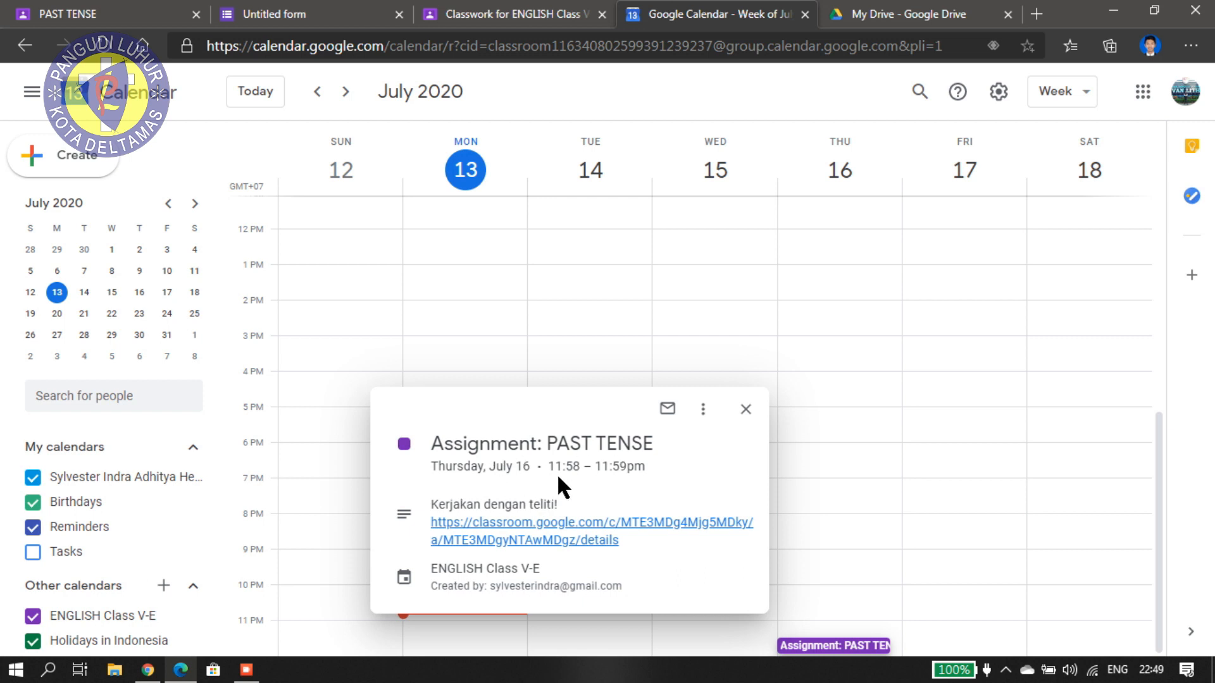
left_click(577, 530)
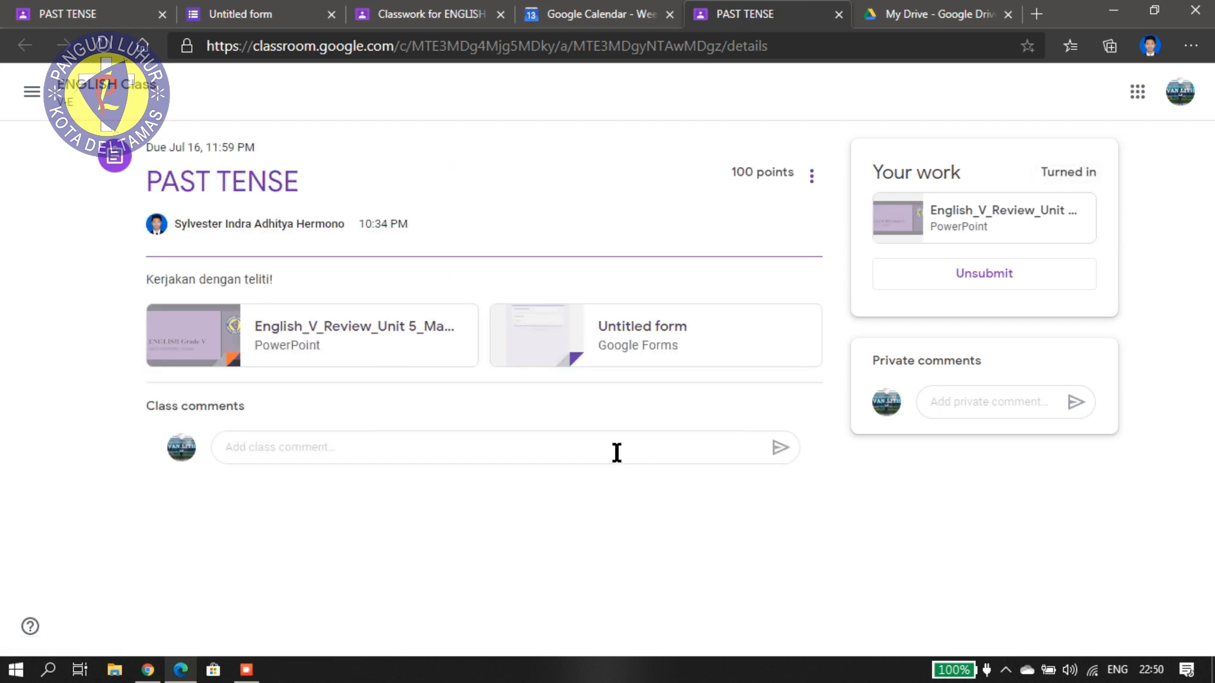
Open the ENGLISH Class V-E Drive folder from the Classwork page.
left_click(431, 14)
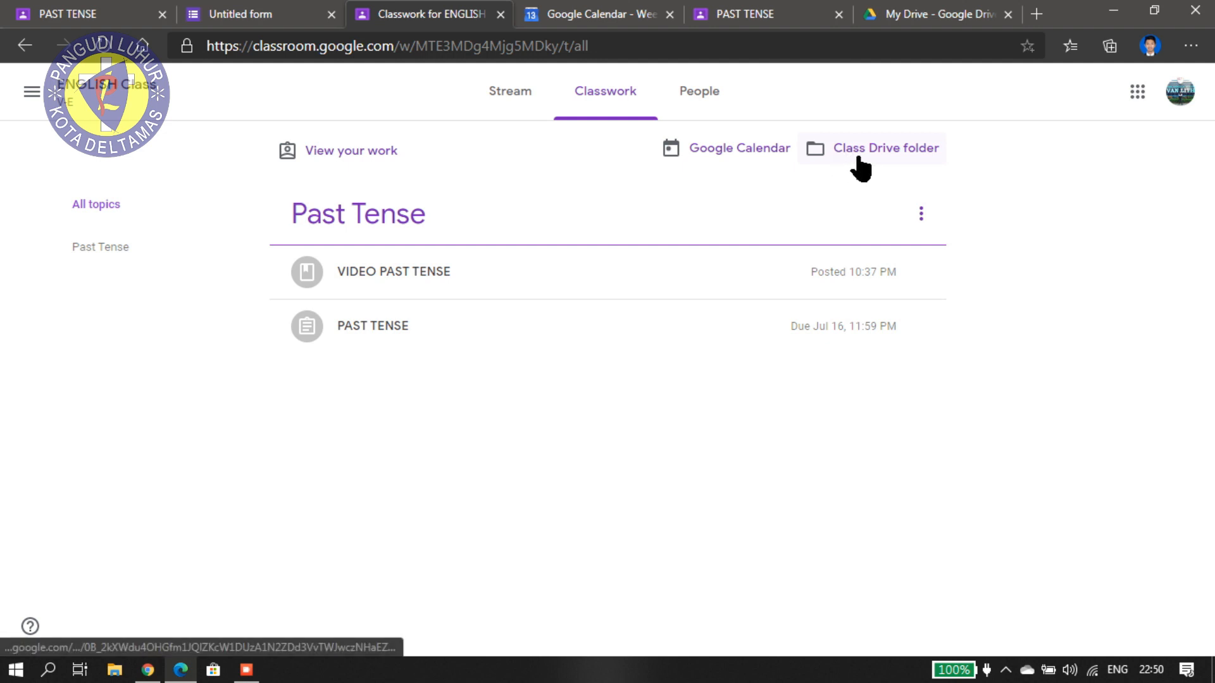
left_click(906, 158)
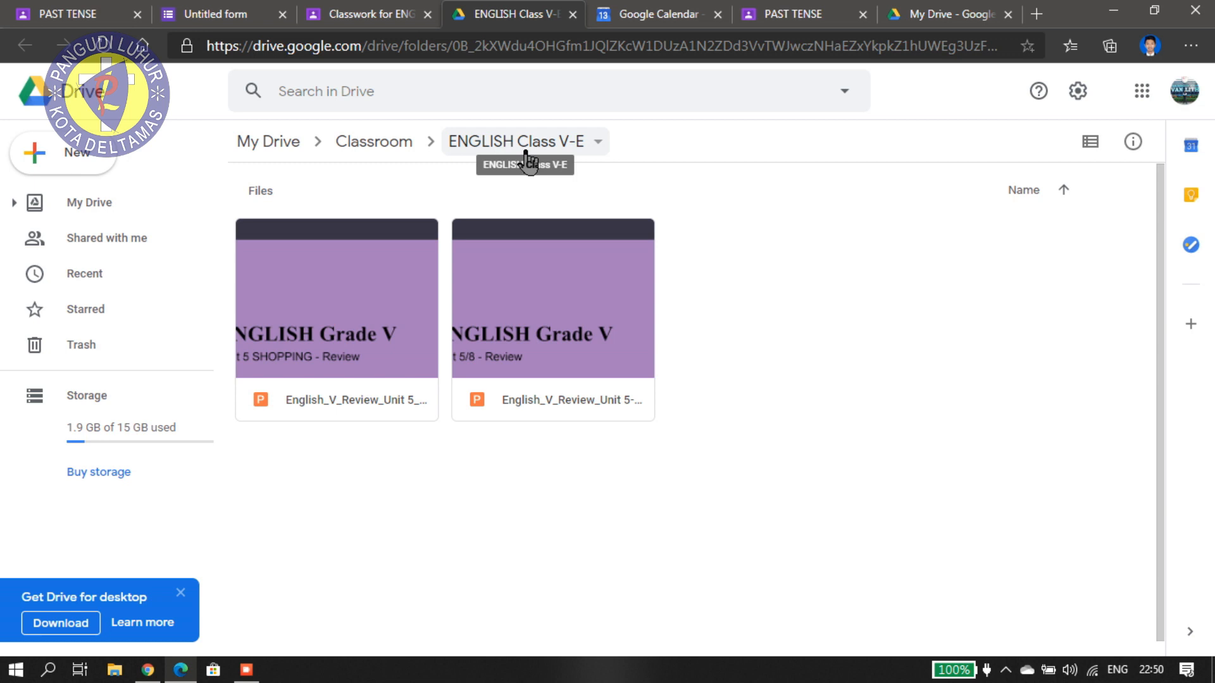
left_click(68, 168)
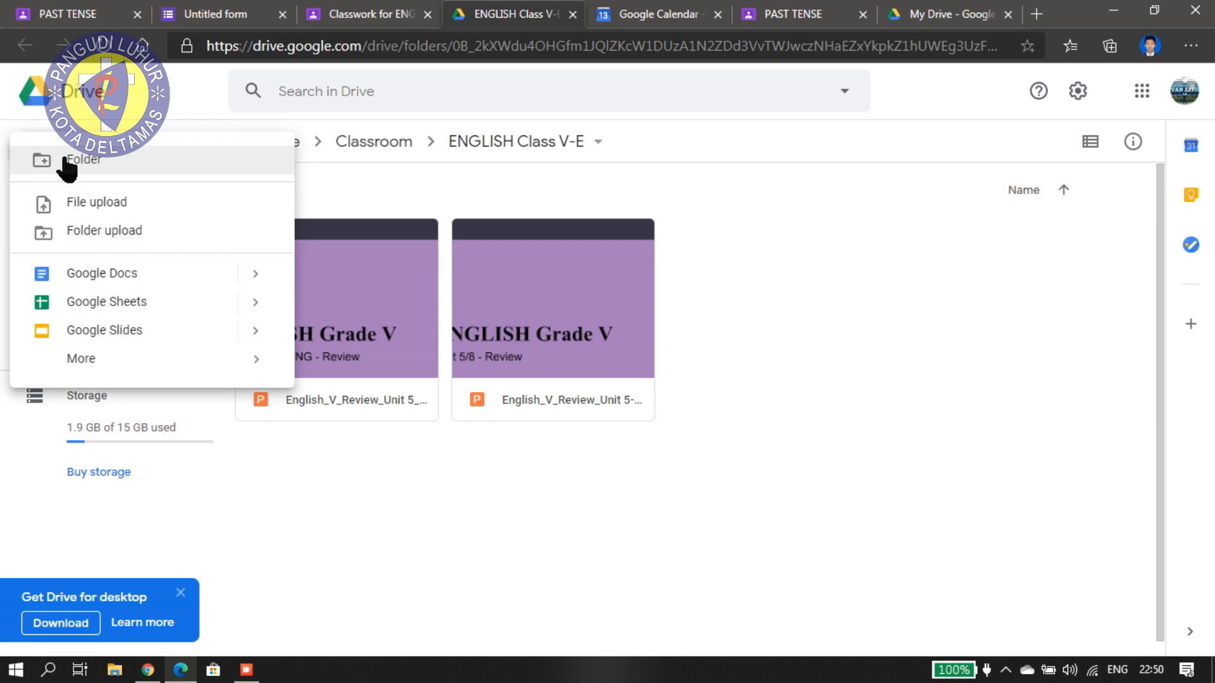
Upload English_V_Worksheet 1-2 to the class Drive folder and return to Classroom.
left_click(96, 203)
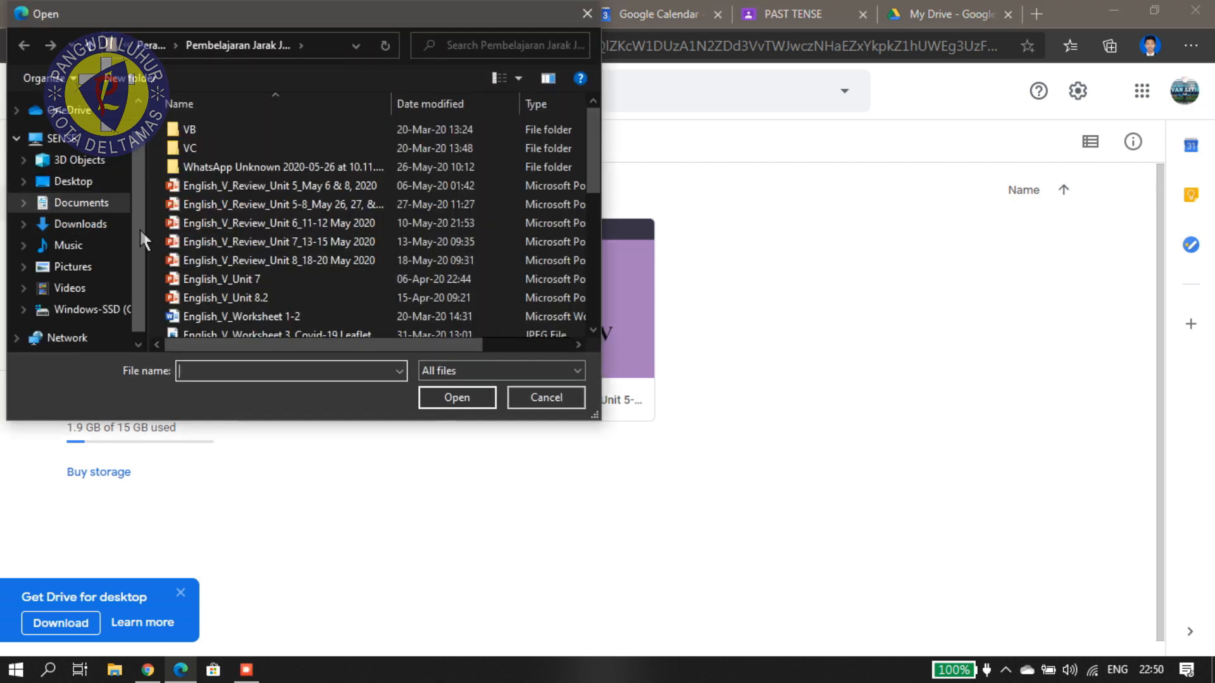
left_click(243, 320)
left_click(472, 400)
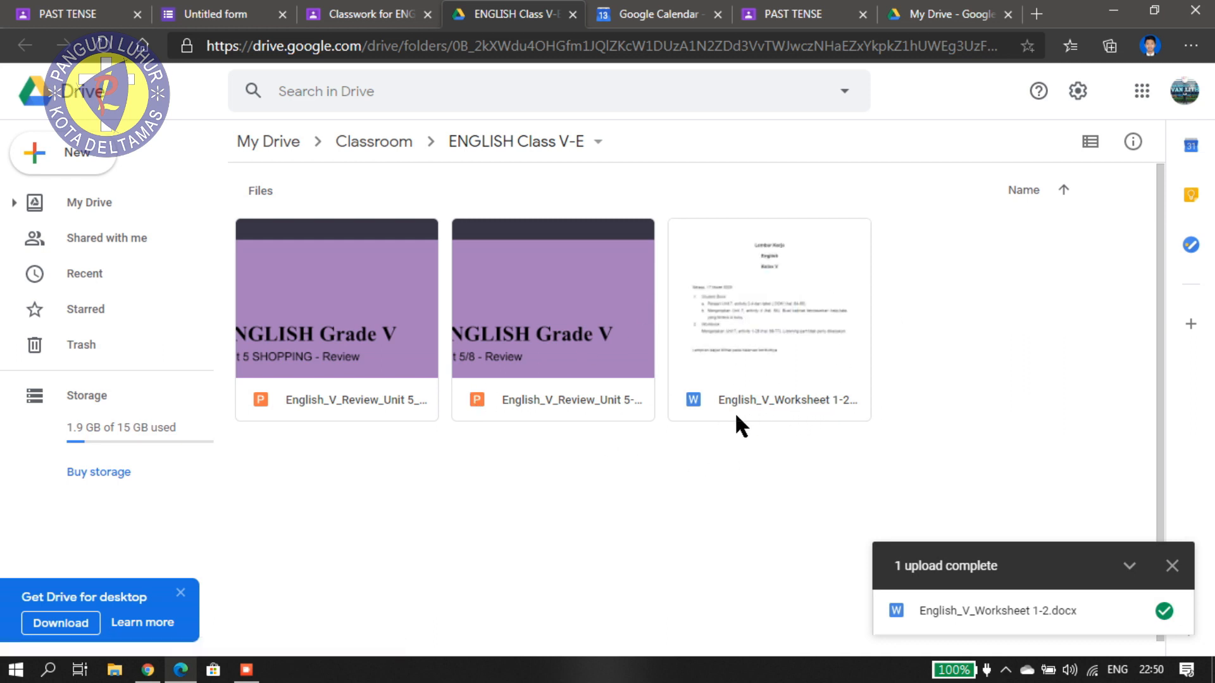
left_click(1171, 565)
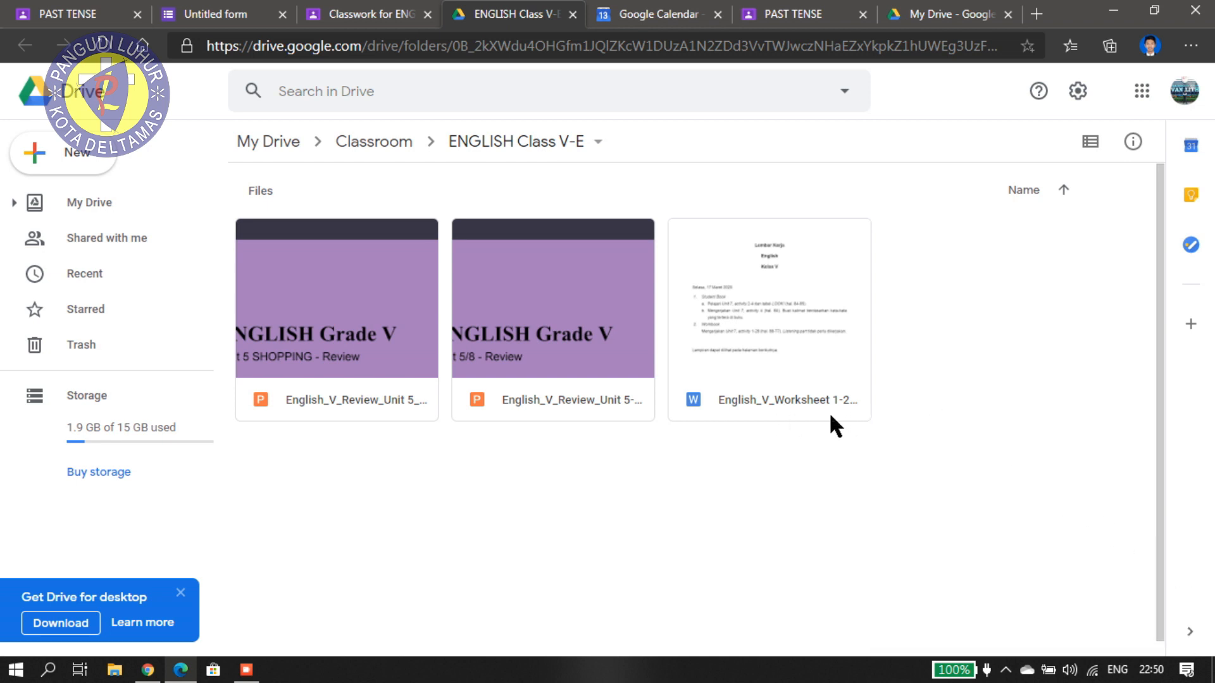
left_click(381, 19)
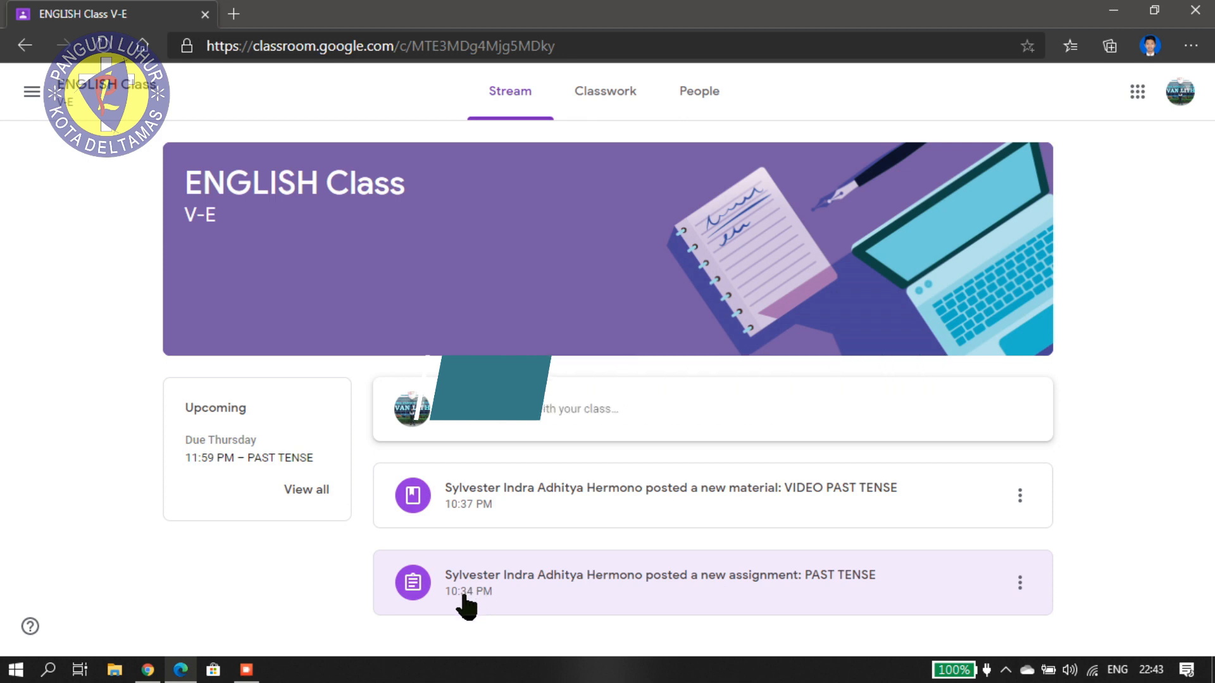
Open the PAST TENSE assignment, clear the intro tips, and launch its Untitled form.
left_click(607, 591)
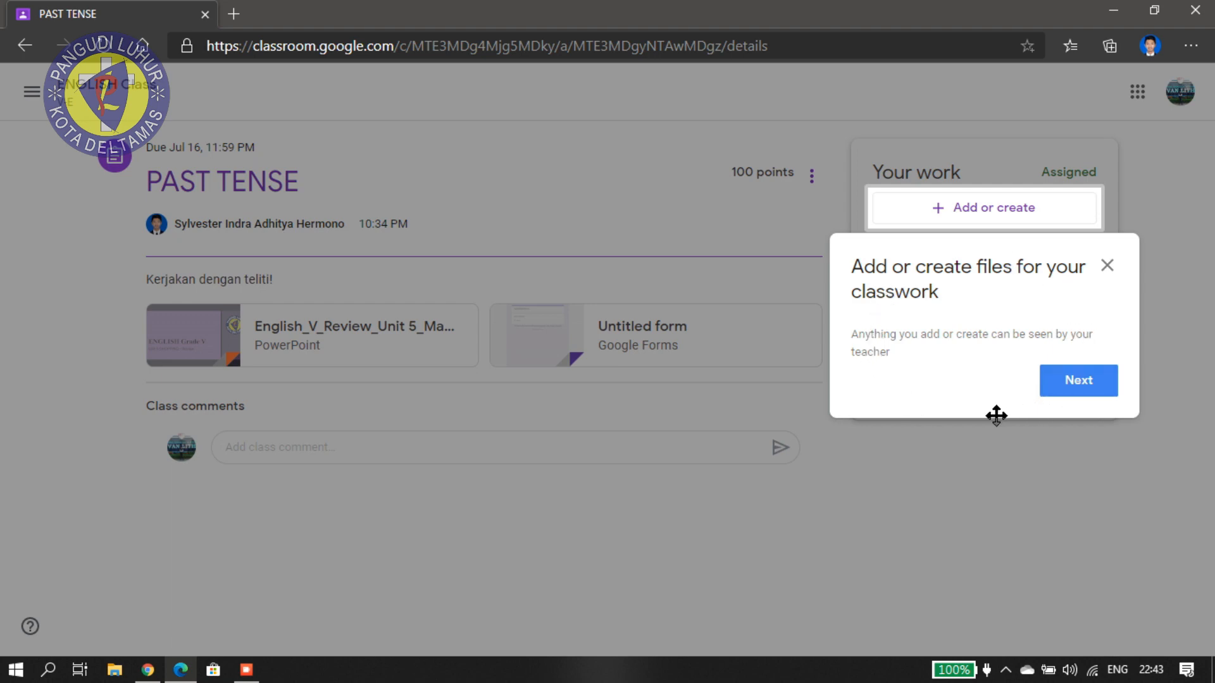
left_click(1077, 383)
left_click(1083, 425)
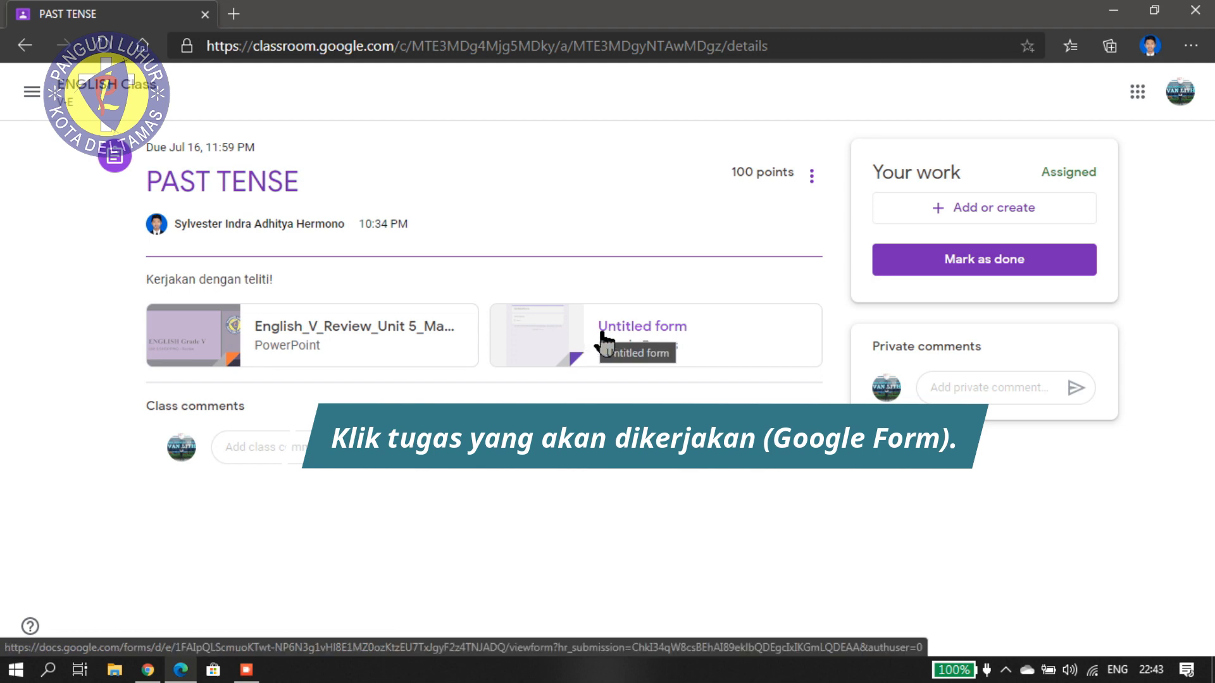
left_click(618, 341)
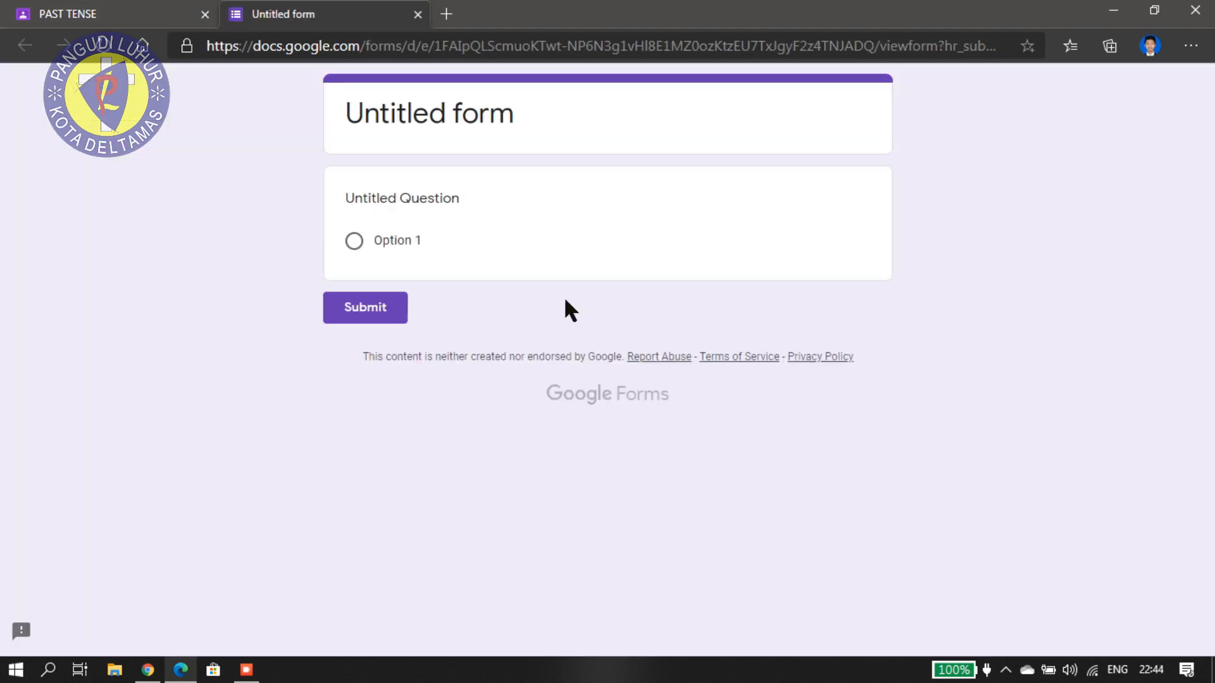
Submit the Untitled form with Option 1 selected and reopen the PAST TENSE assignment.
left_click(354, 241)
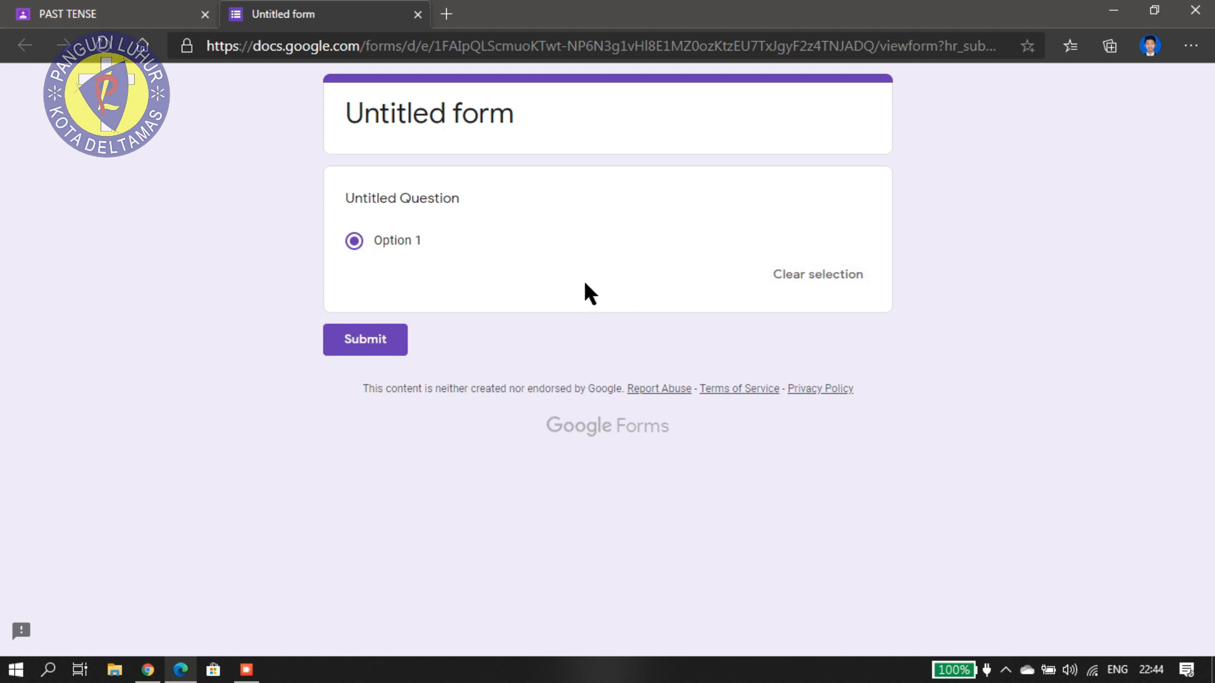
left_click(388, 342)
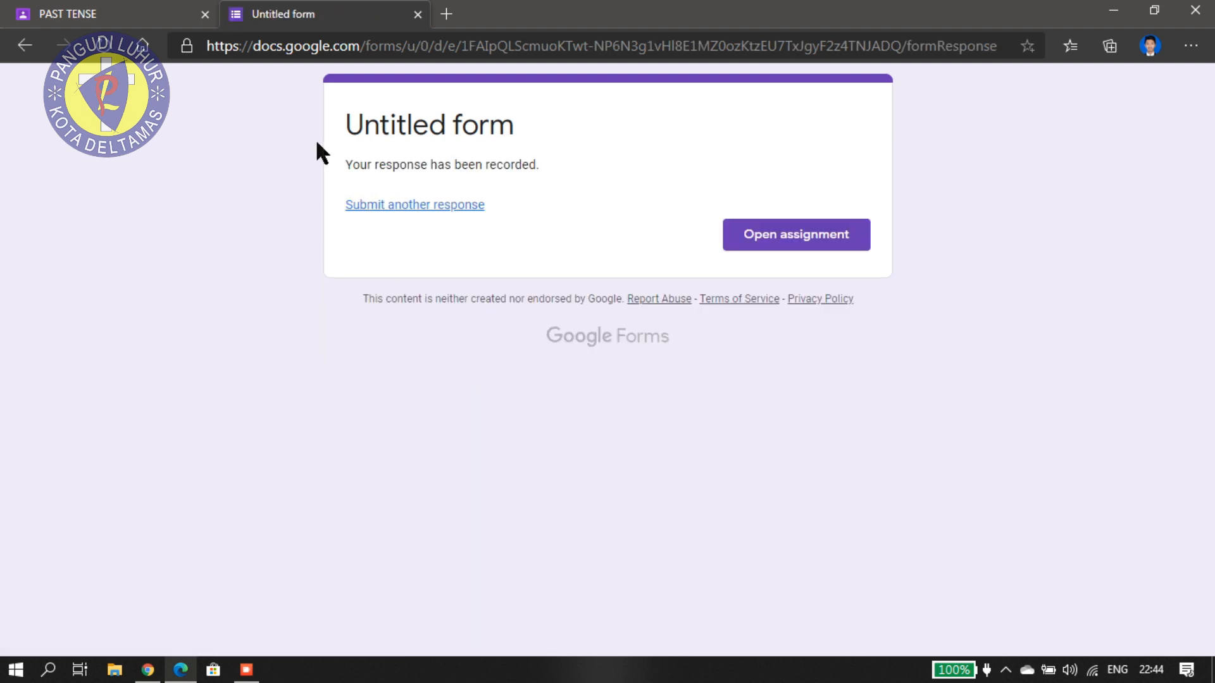
left_click(757, 234)
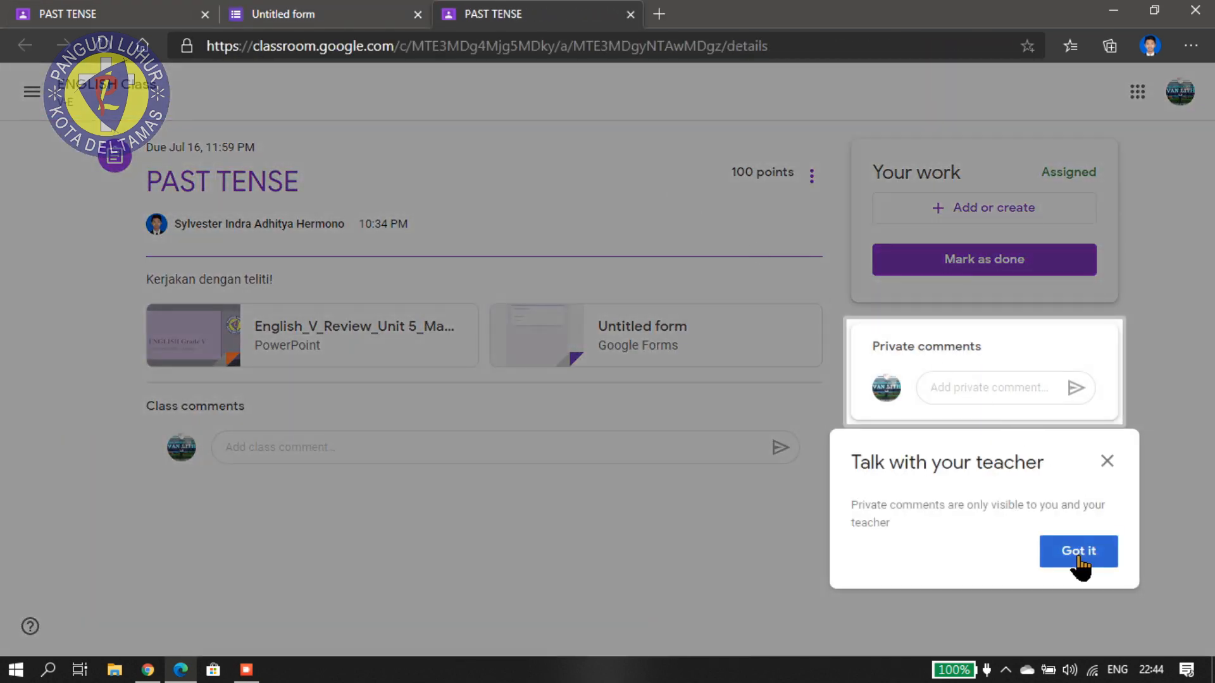
Dismiss the 'Talk with your teacher' tip and show the '+ Add or create' options in Your work.
left_click(1080, 557)
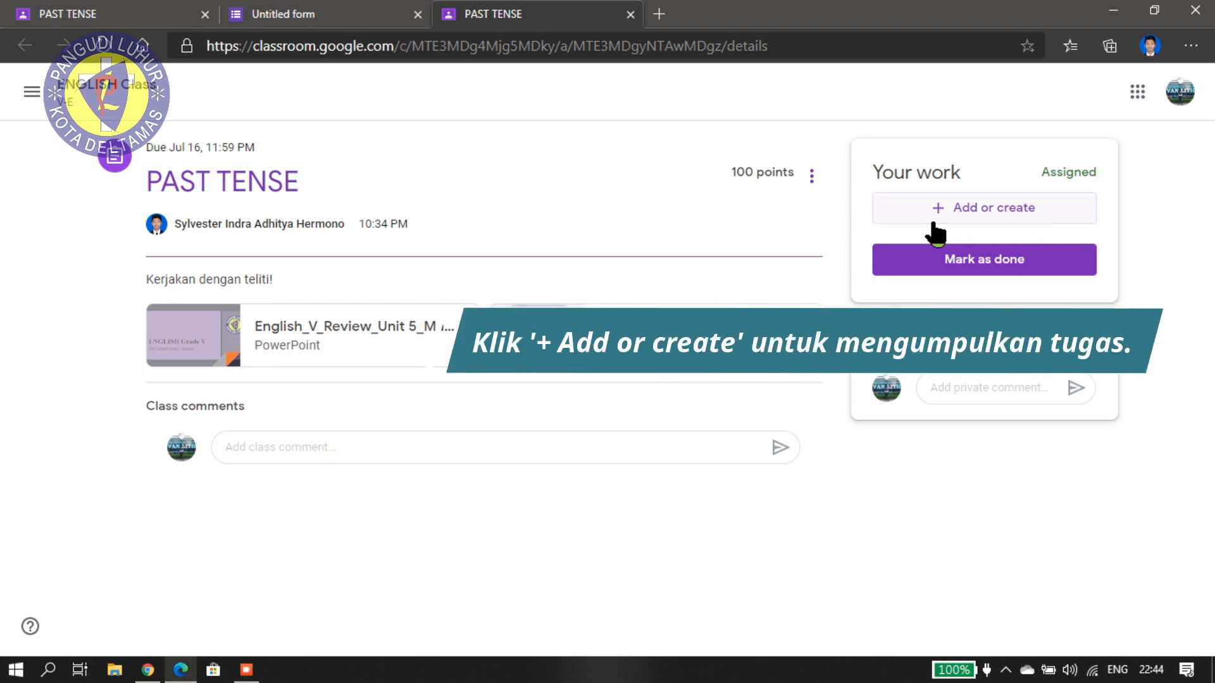
left_click(958, 216)
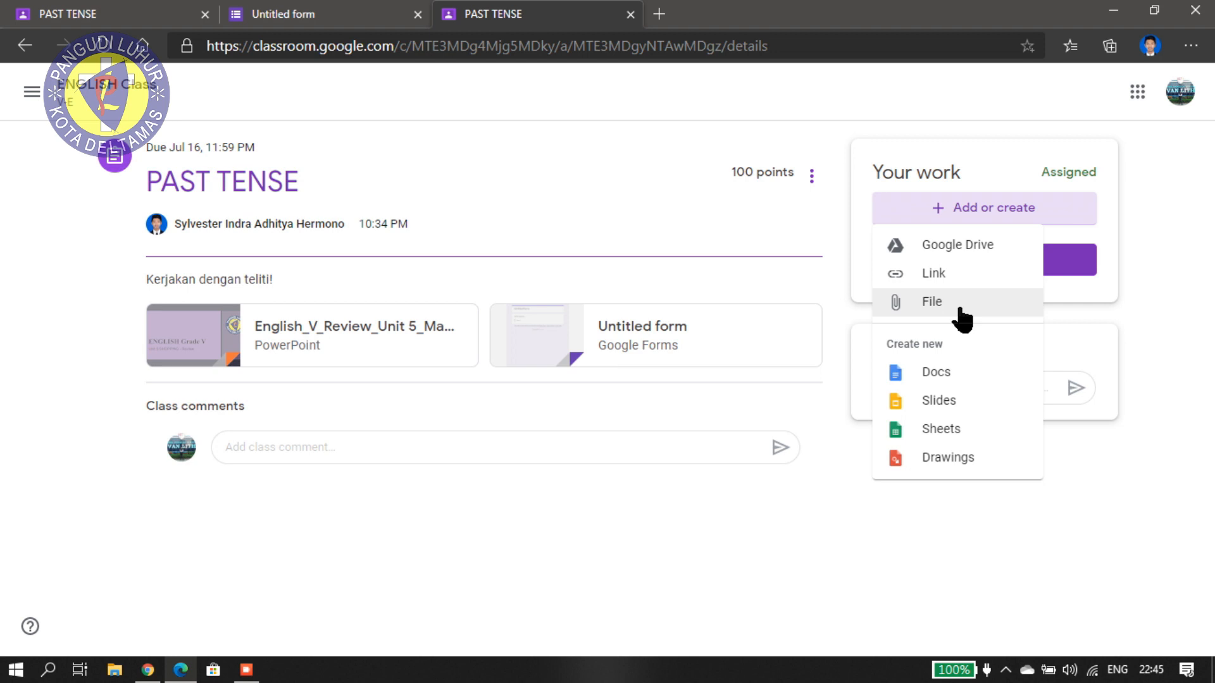
Upload English_V_Review Unit 5 and Unit 5-8 PowerPoint files from the computer as your work.
left_click(962, 318)
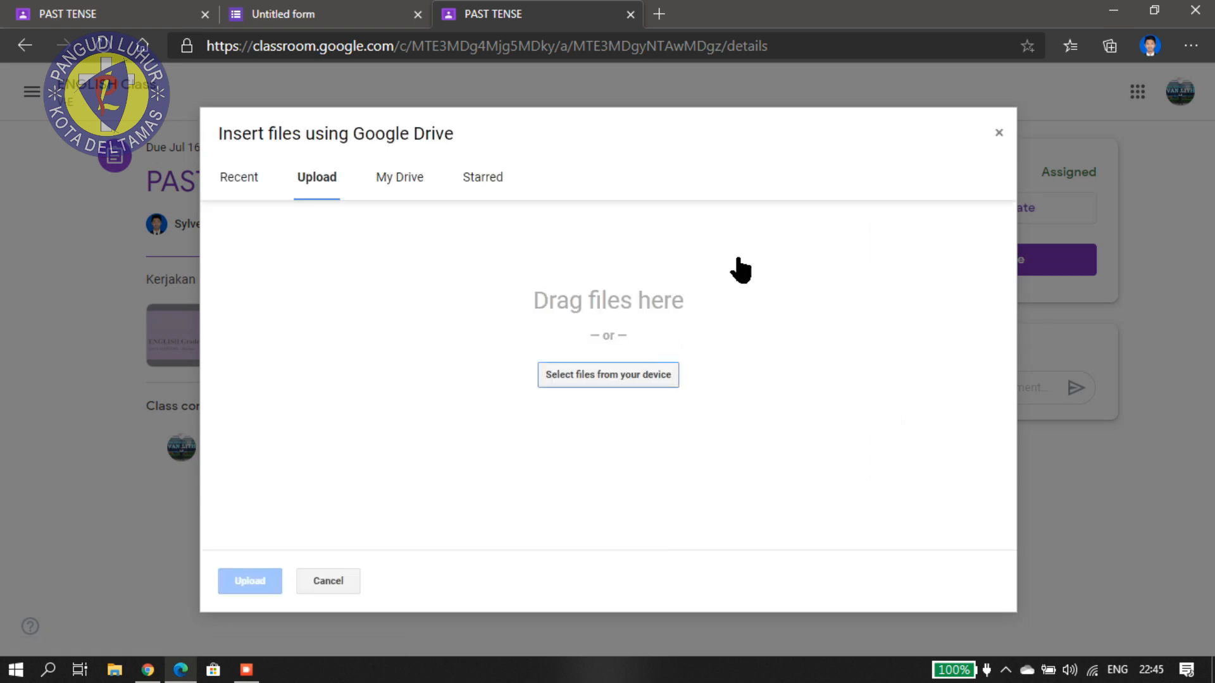
left_click(586, 371)
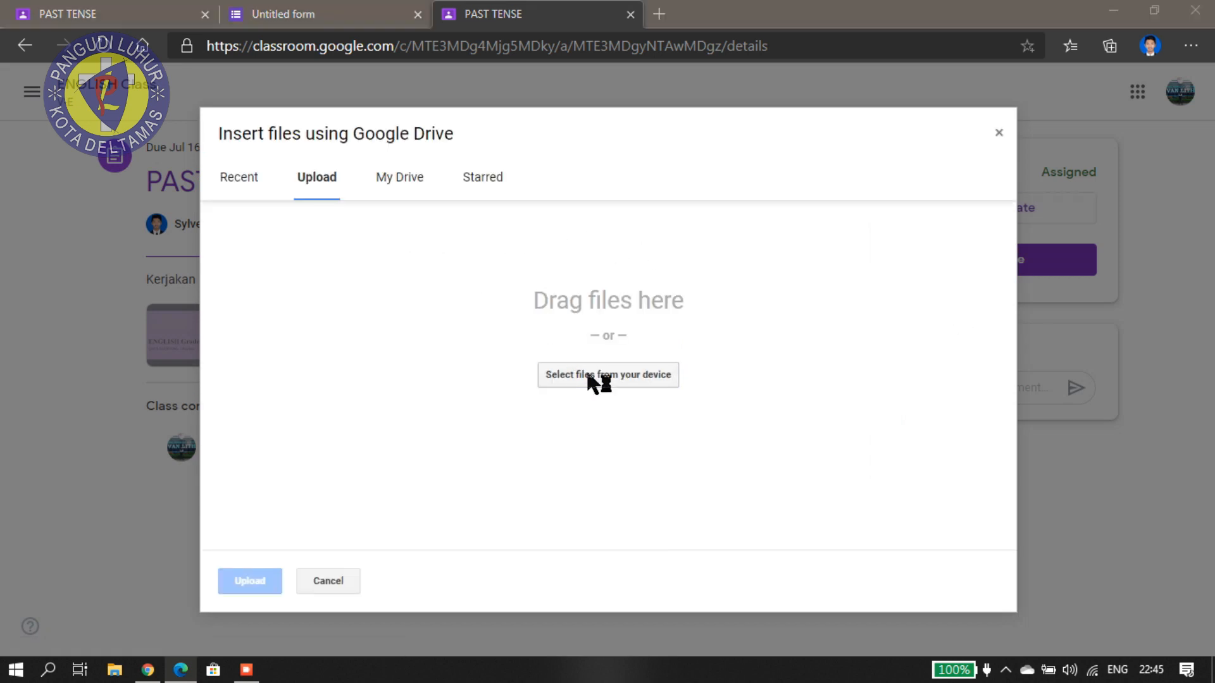
left_click(297, 186)
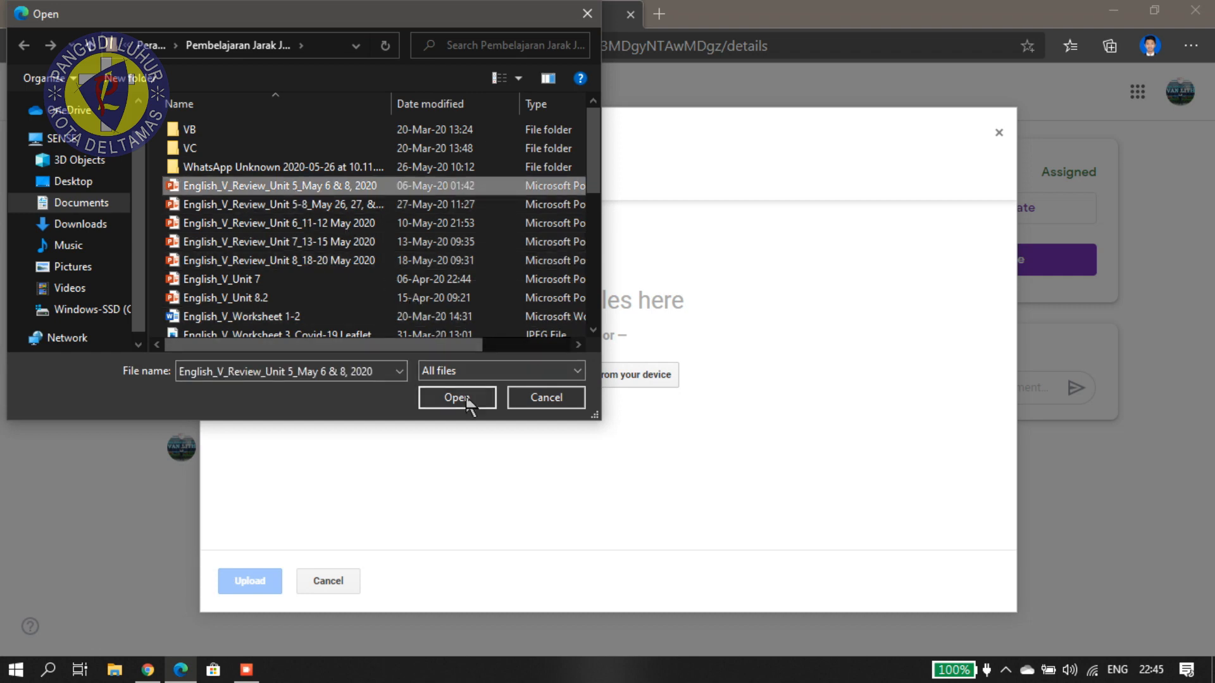
left_click(457, 397)
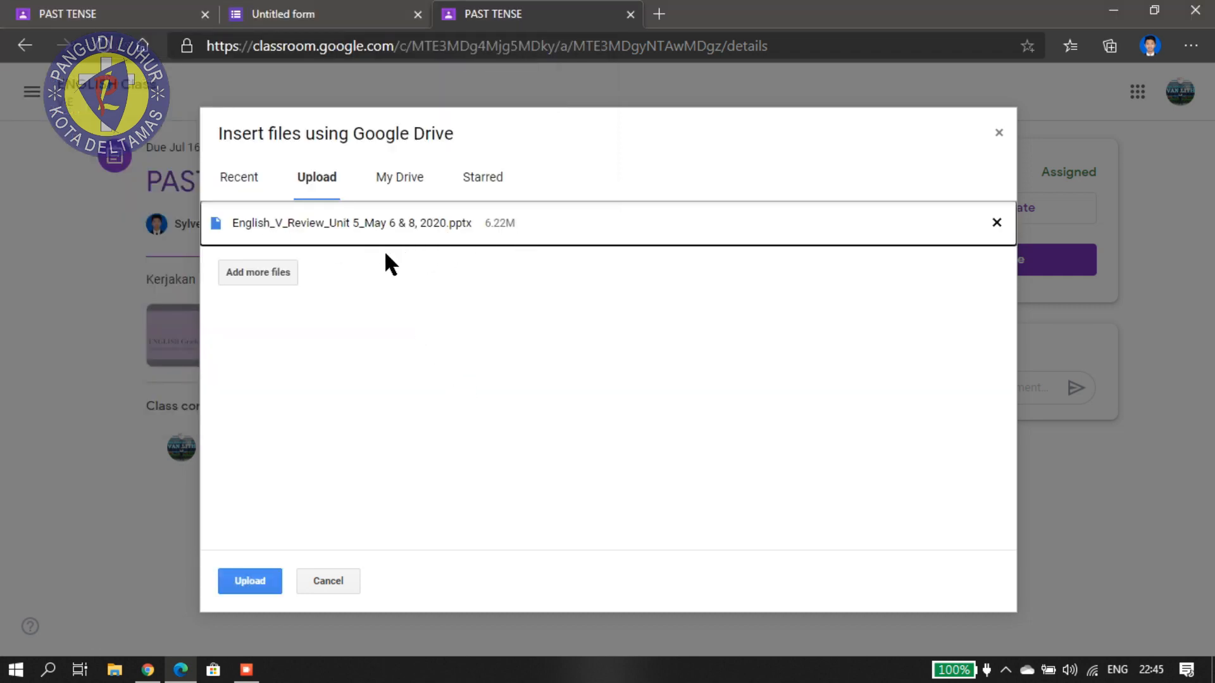
left_click(258, 274)
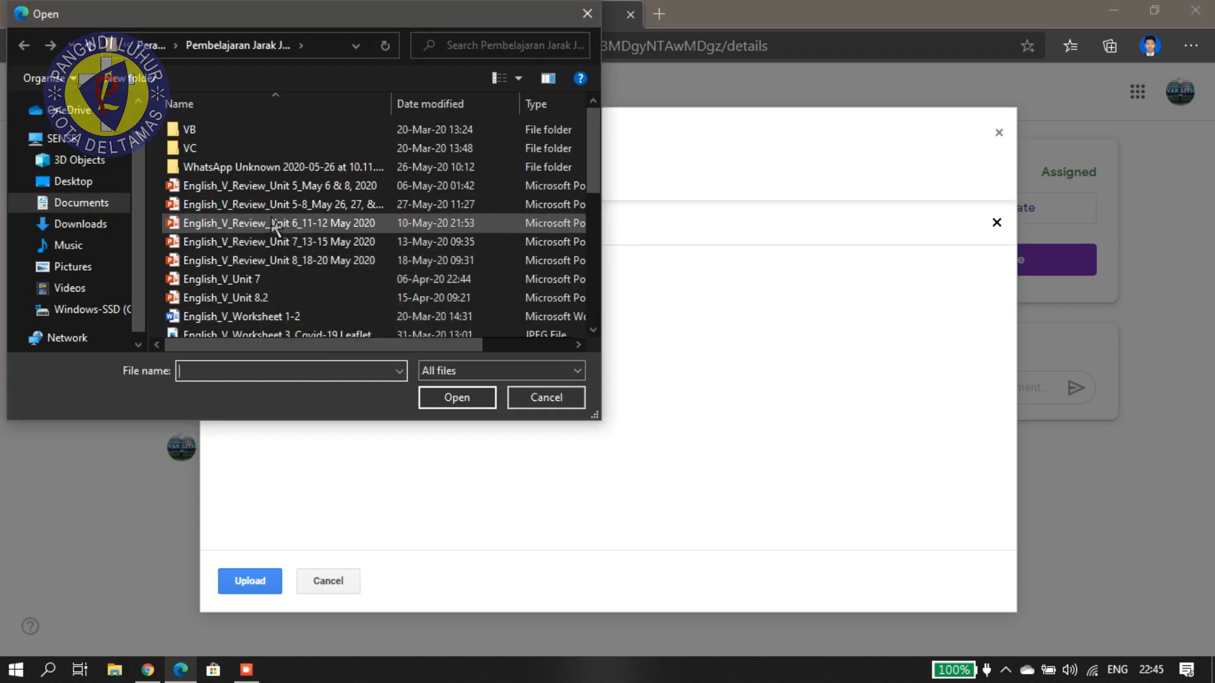
left_click(325, 207)
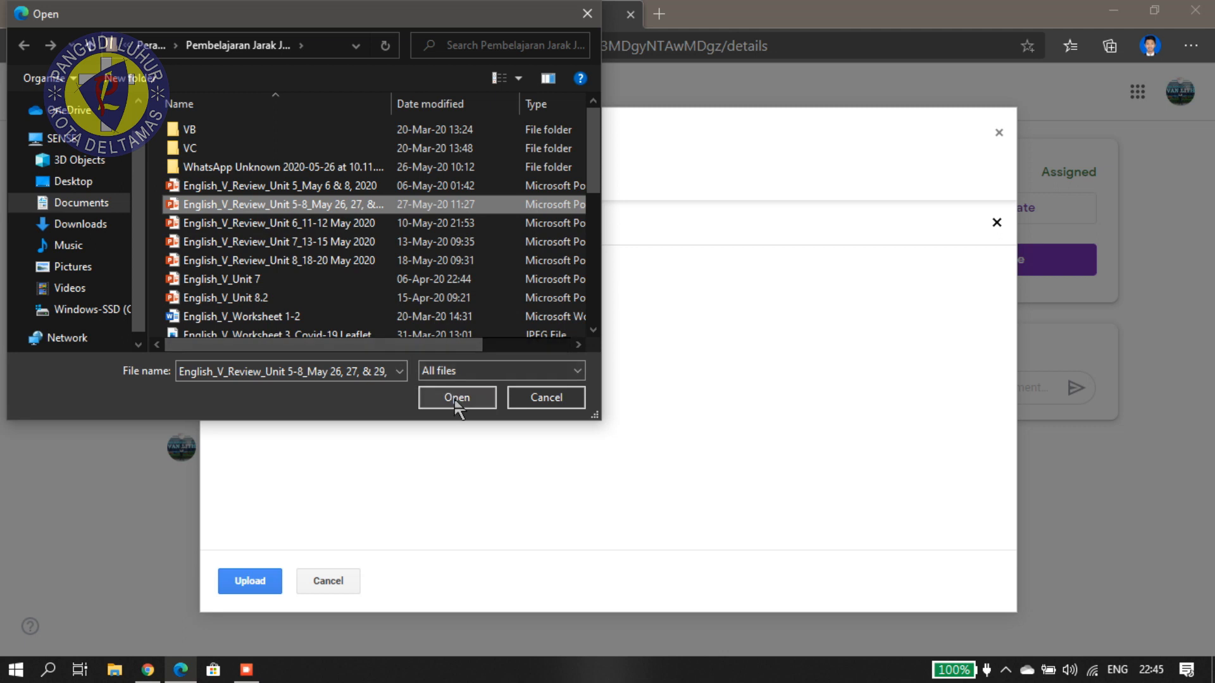
left_click(456, 399)
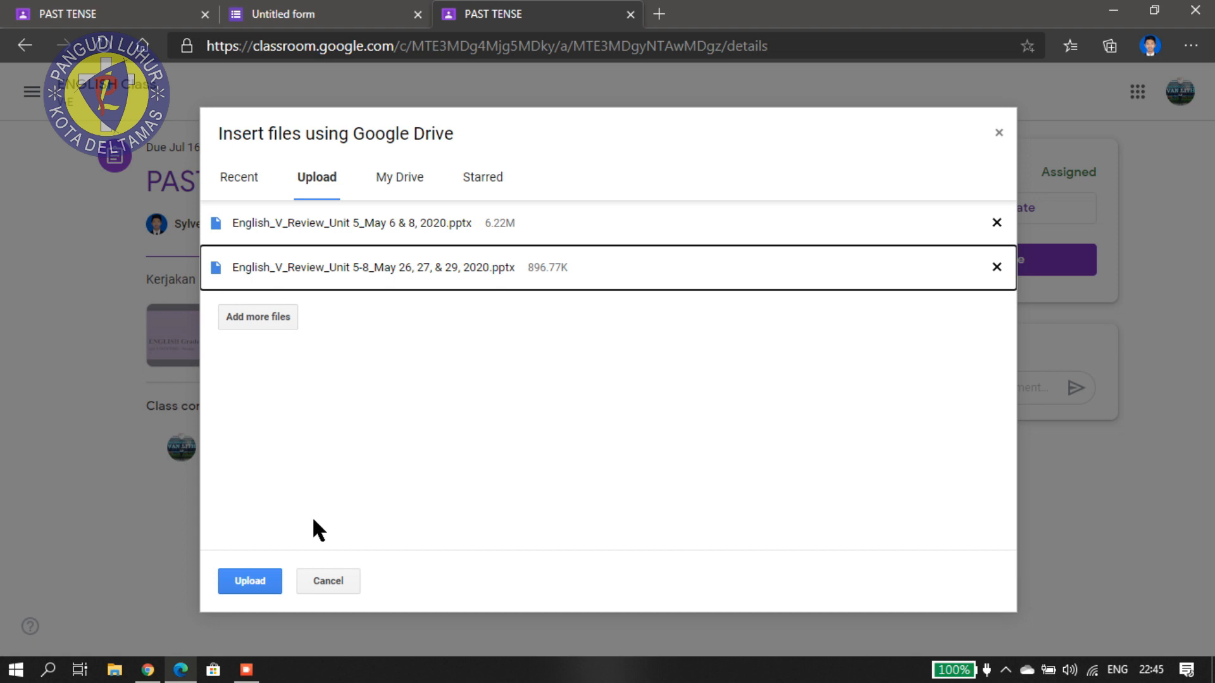
left_click(278, 582)
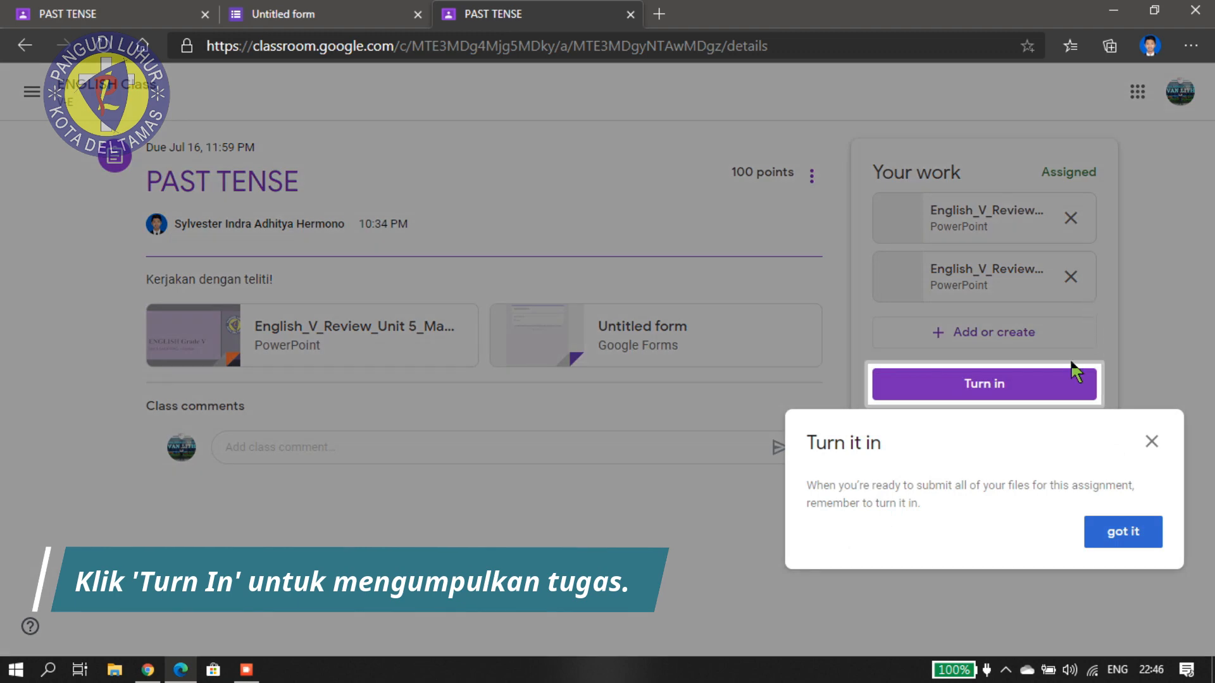
Turn in the PAST TENSE work with both English_V_Review PowerPoint files attached.
left_click(1139, 538)
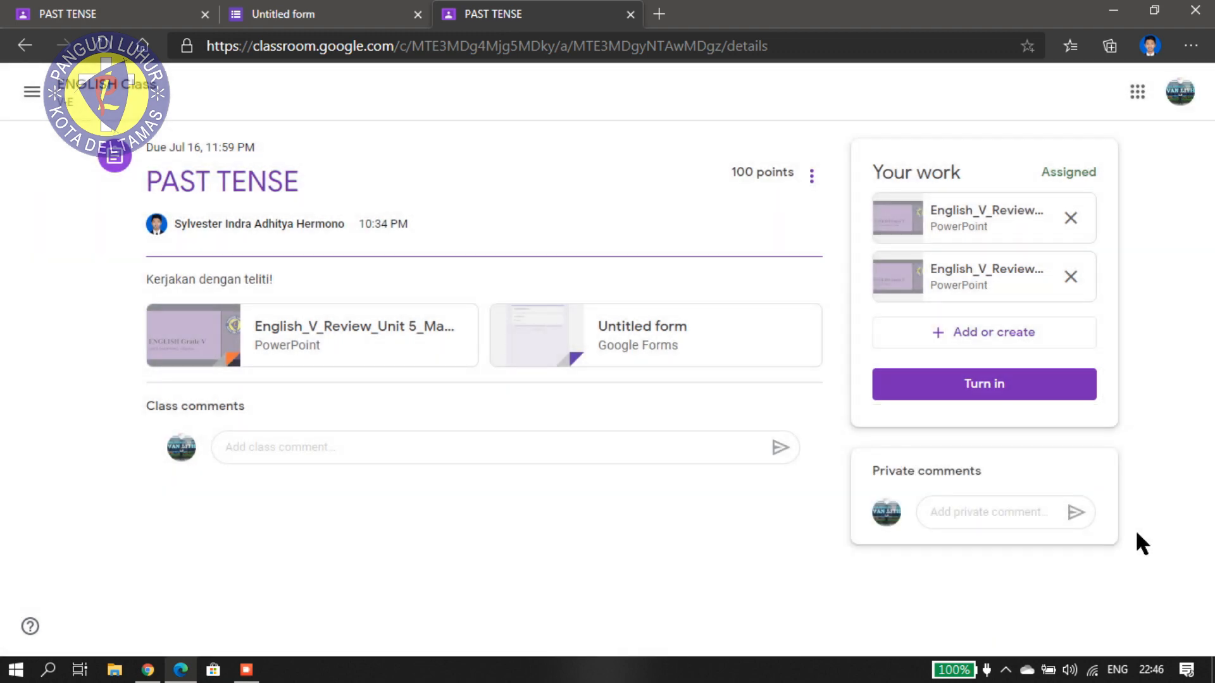
left_click(1002, 386)
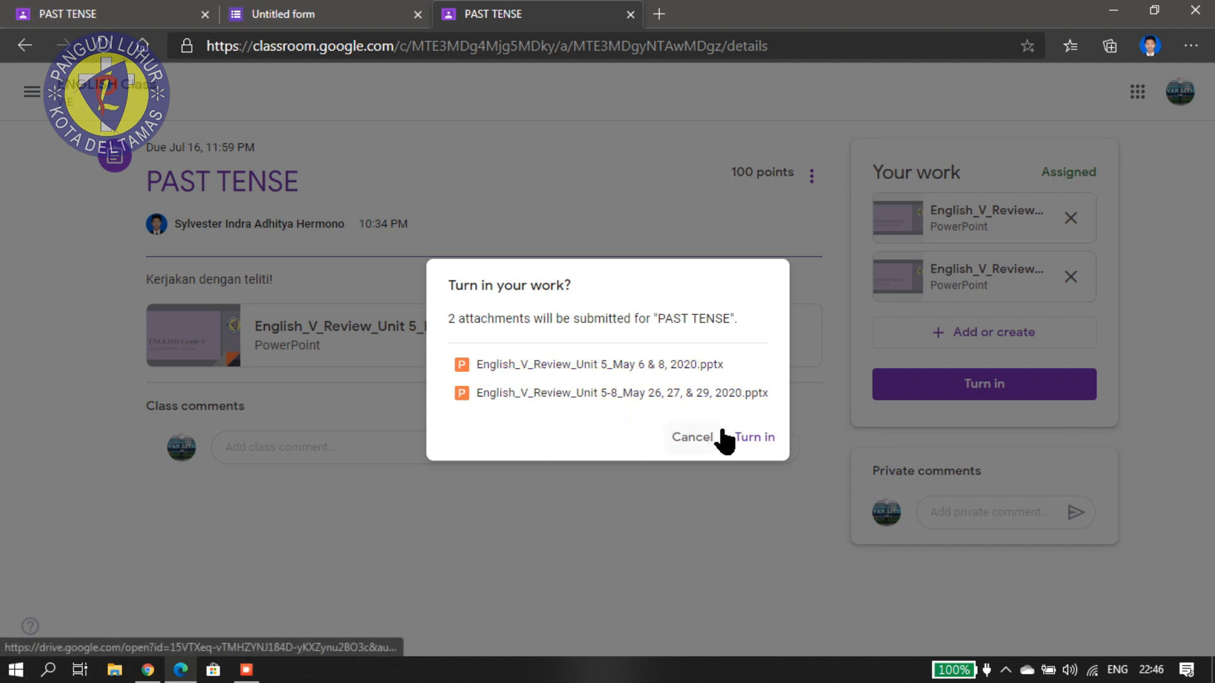
left_click(753, 438)
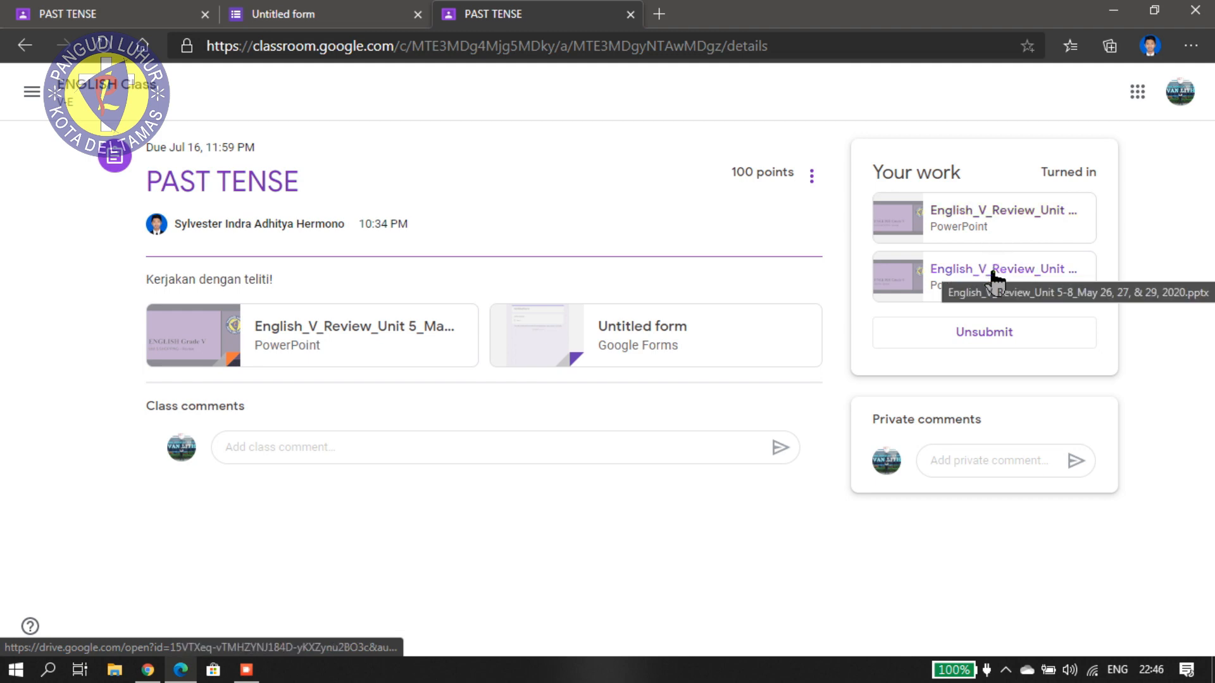
Unsubmit the work and remove the Unit 5 PowerPoint attachment.
left_click(995, 342)
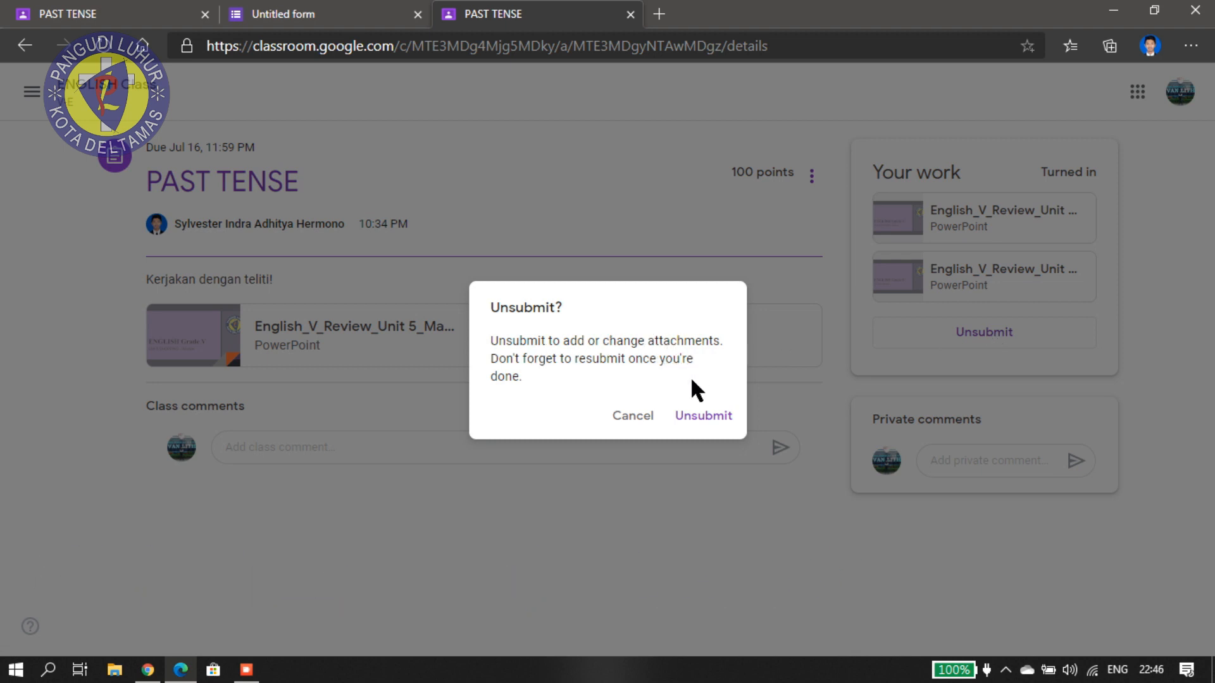
left_click(704, 418)
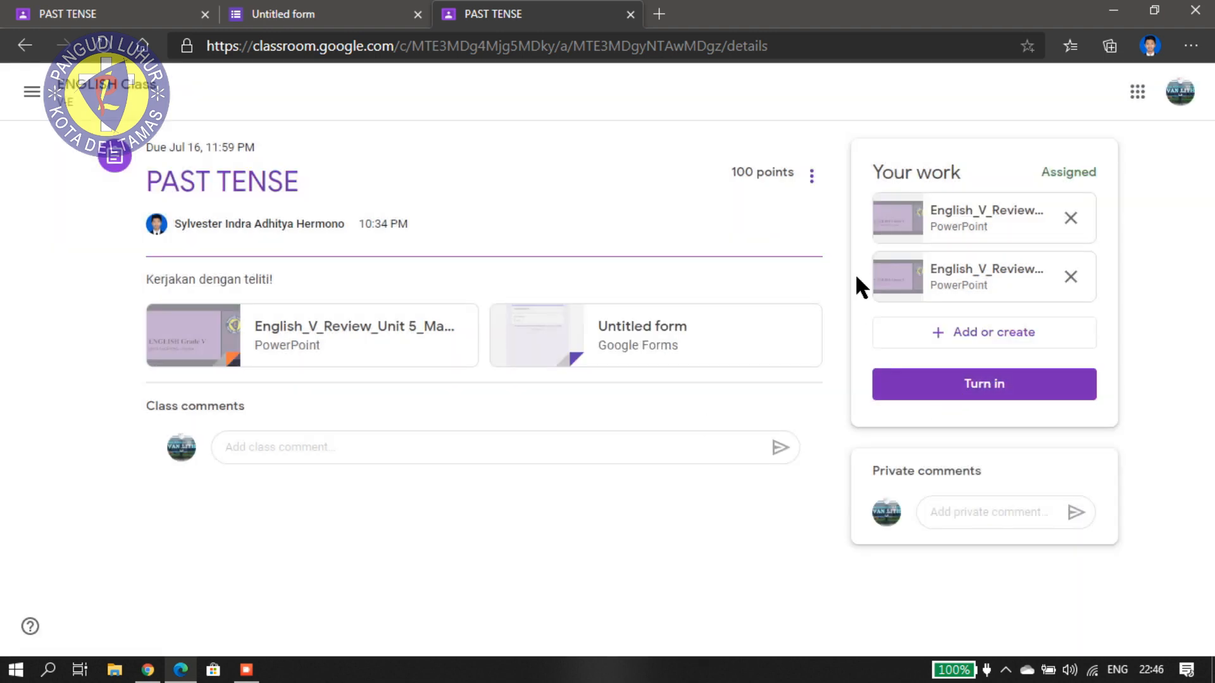
left_click(1073, 222)
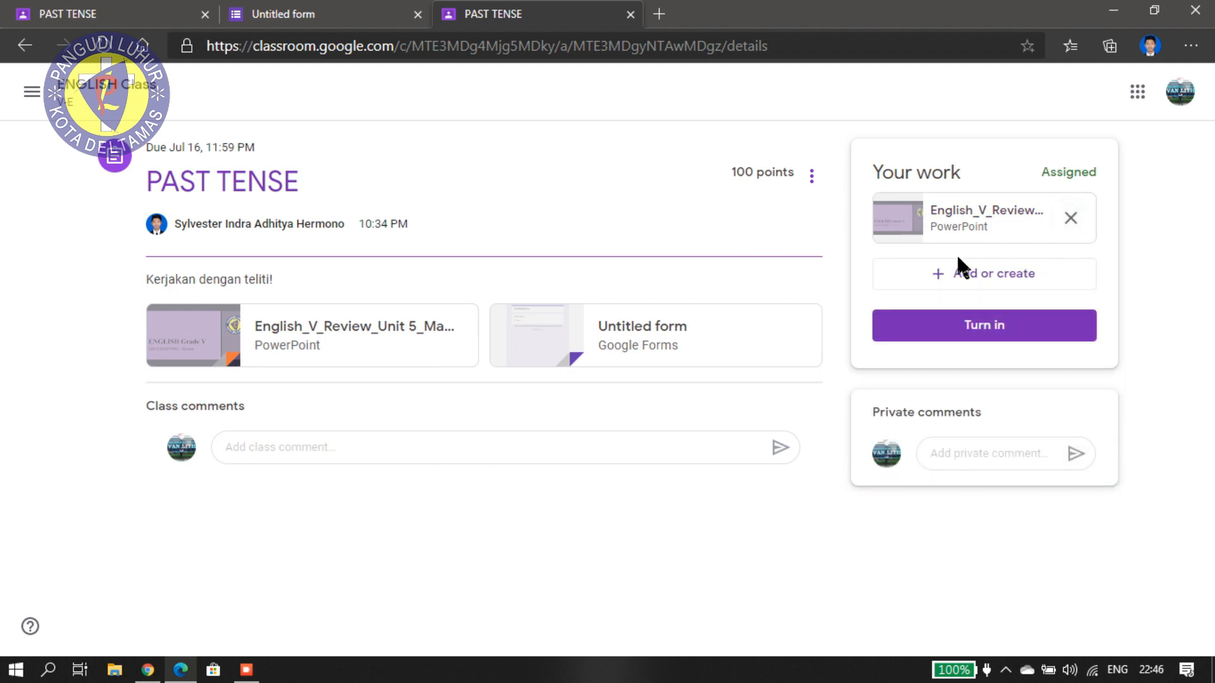
Turn in again with only the Unit 5-8 PowerPoint, then return to the ENGLISH Class stream.
left_click(975, 335)
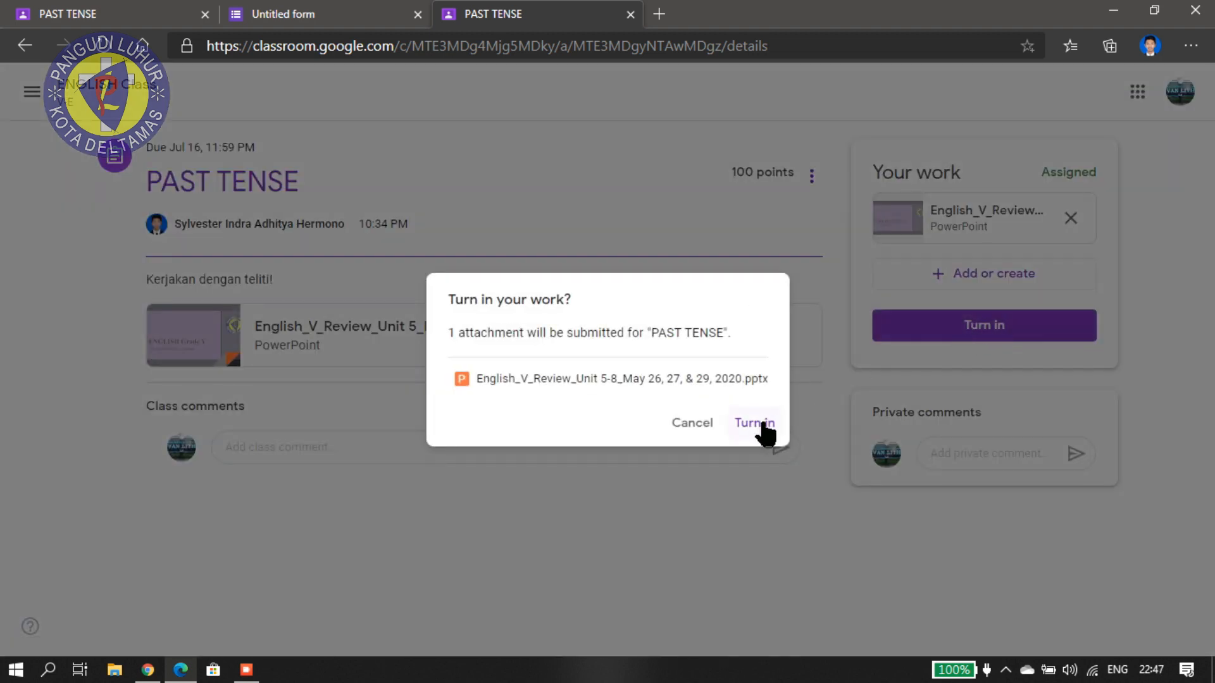
left_click(763, 424)
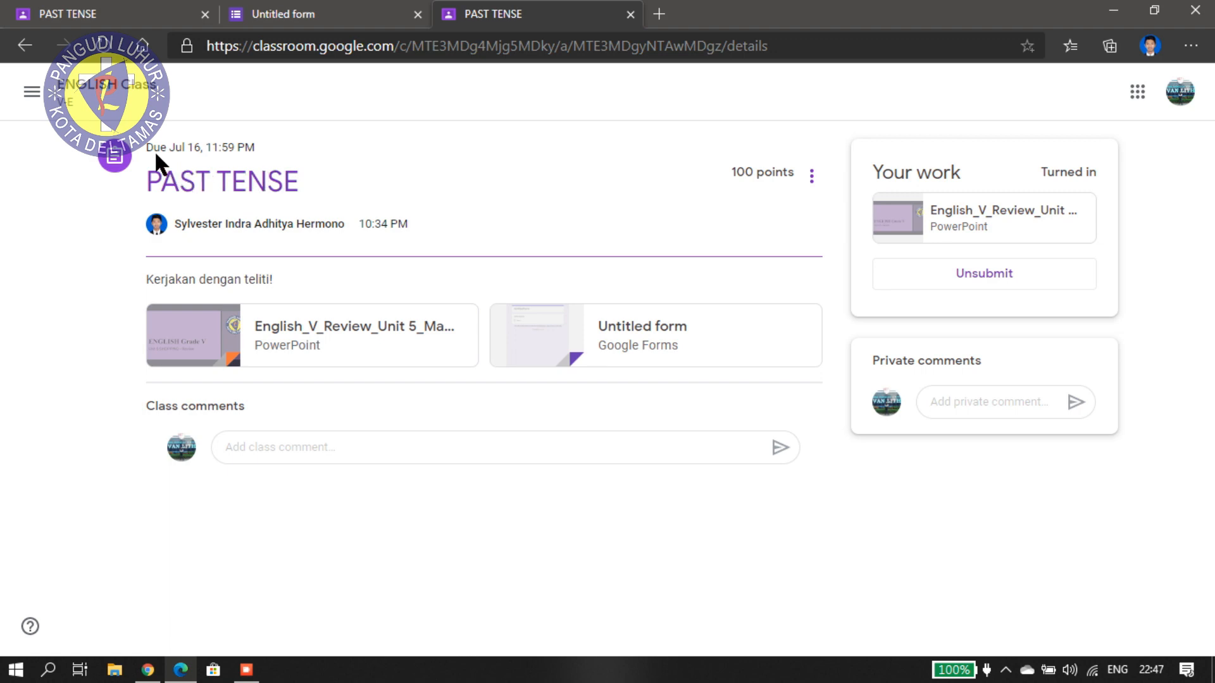
left_click(67, 89)
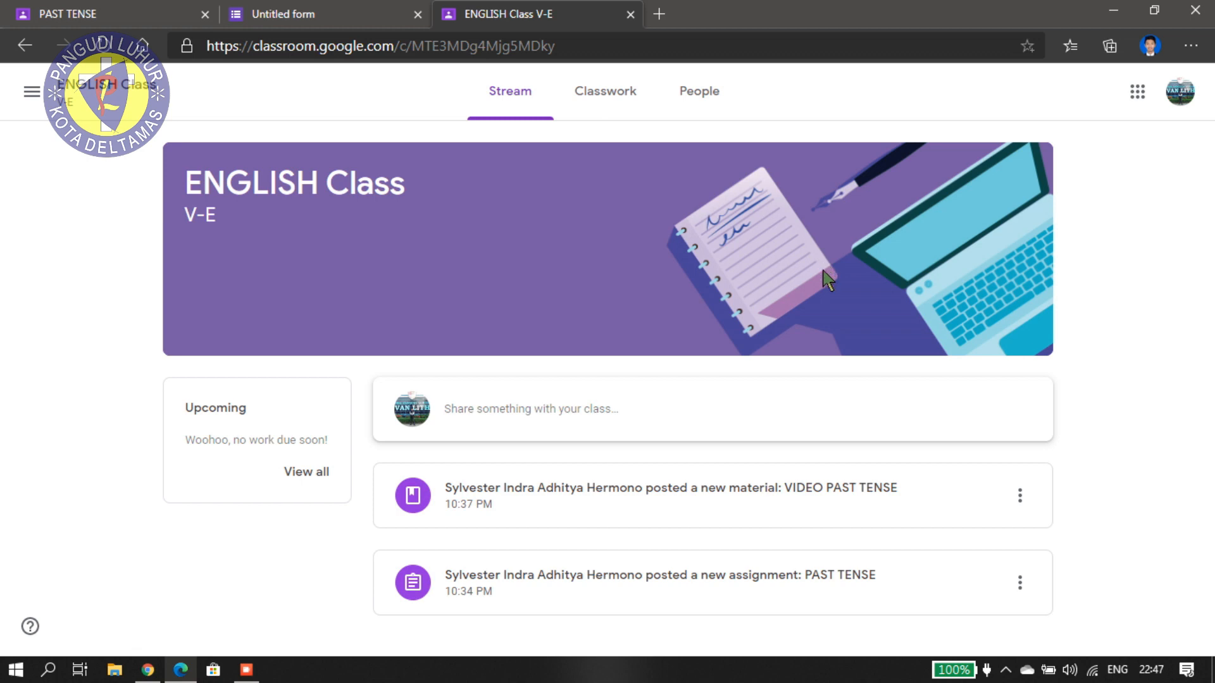
Open the VIDEO PAST TENSE post and start its 30-minute YouTube video attachment.
left_click(745, 494)
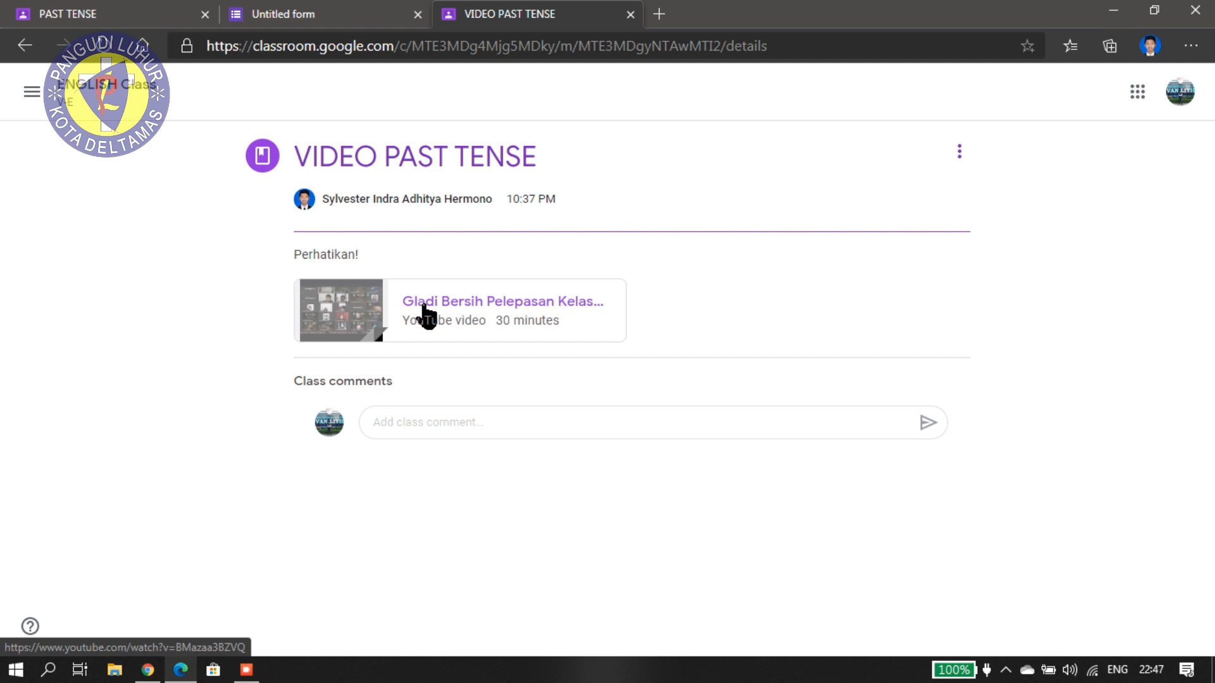
left_click(427, 314)
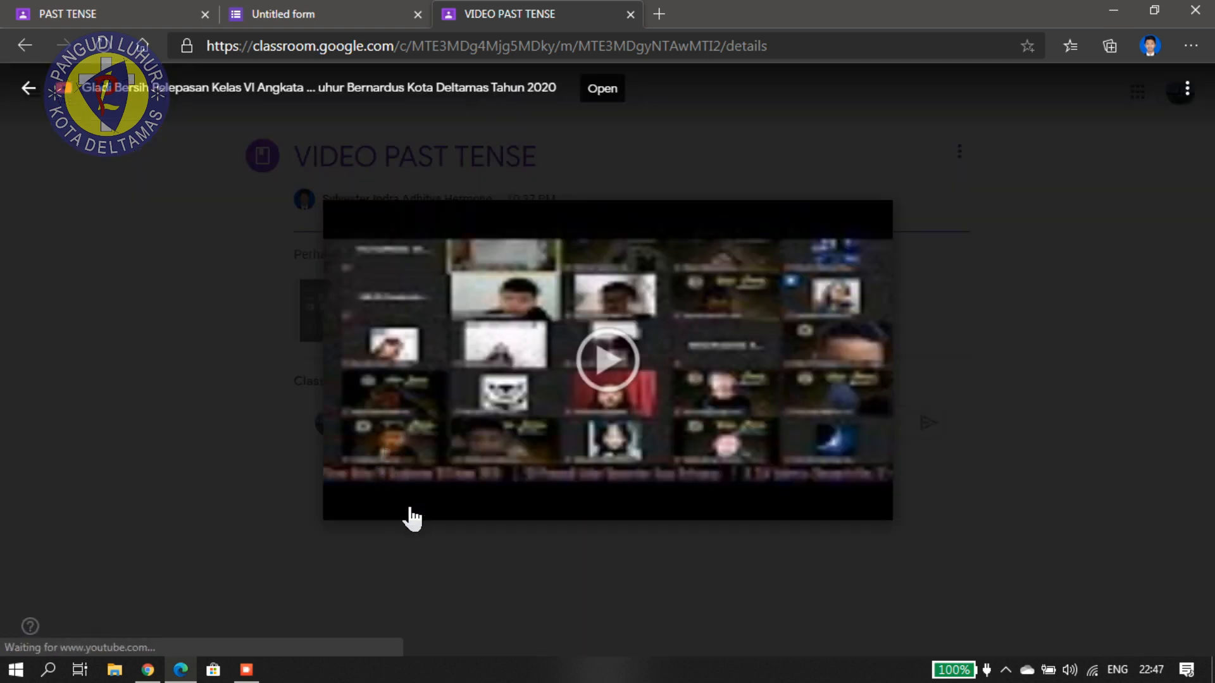